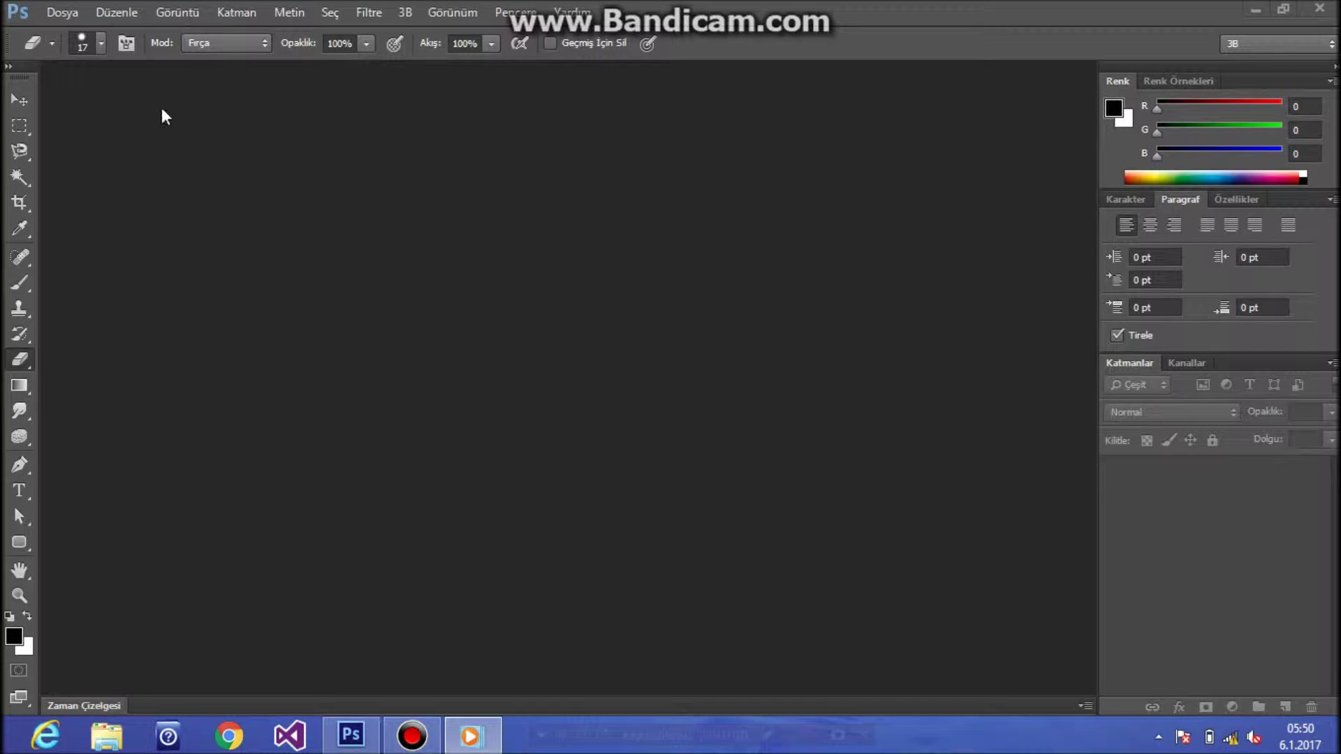
Open the night-Earth JPG and the girl-and-city JPG together from the Dosya > Aç dialog.
{"action": "left_click", "coordinate": [49, 8]}
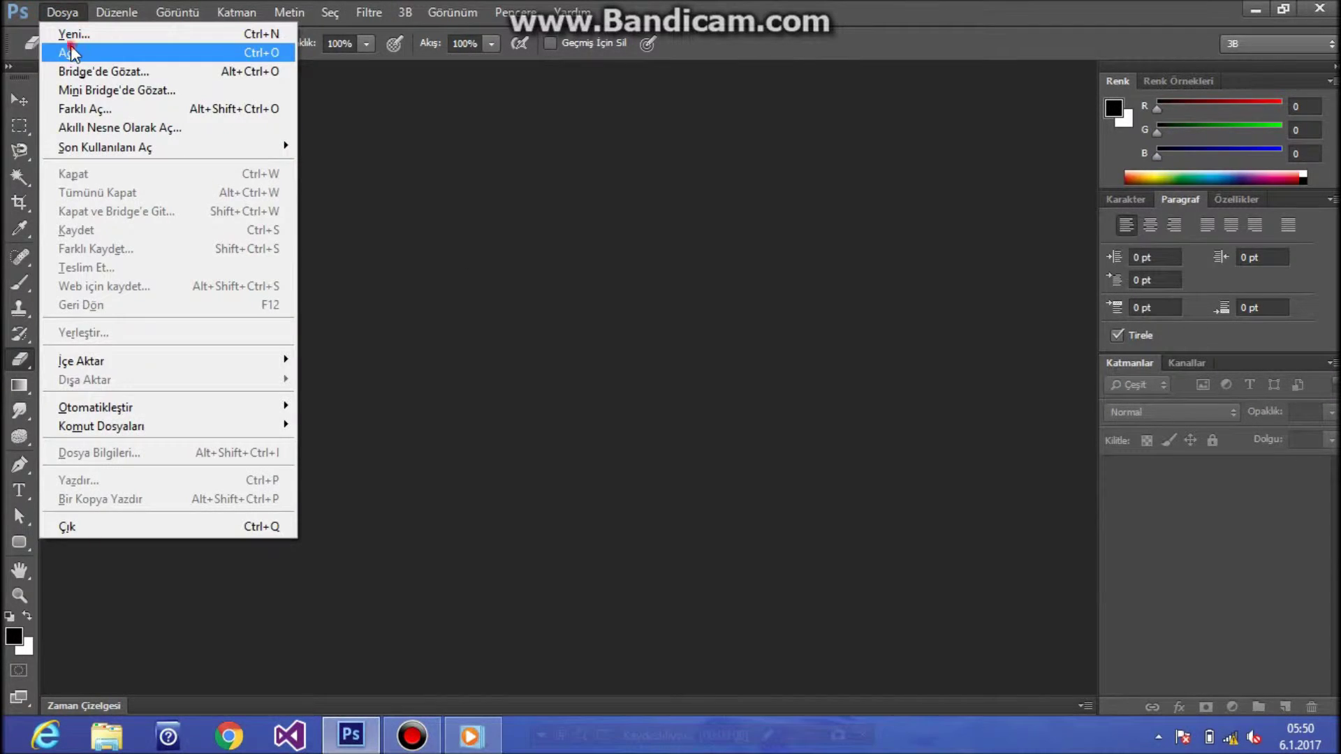
{"action": "left_click", "coordinate": [75, 52]}
{"action": "left_click_drag", "start_coordinate": [923, 208], "coordinate": [918, 433]}
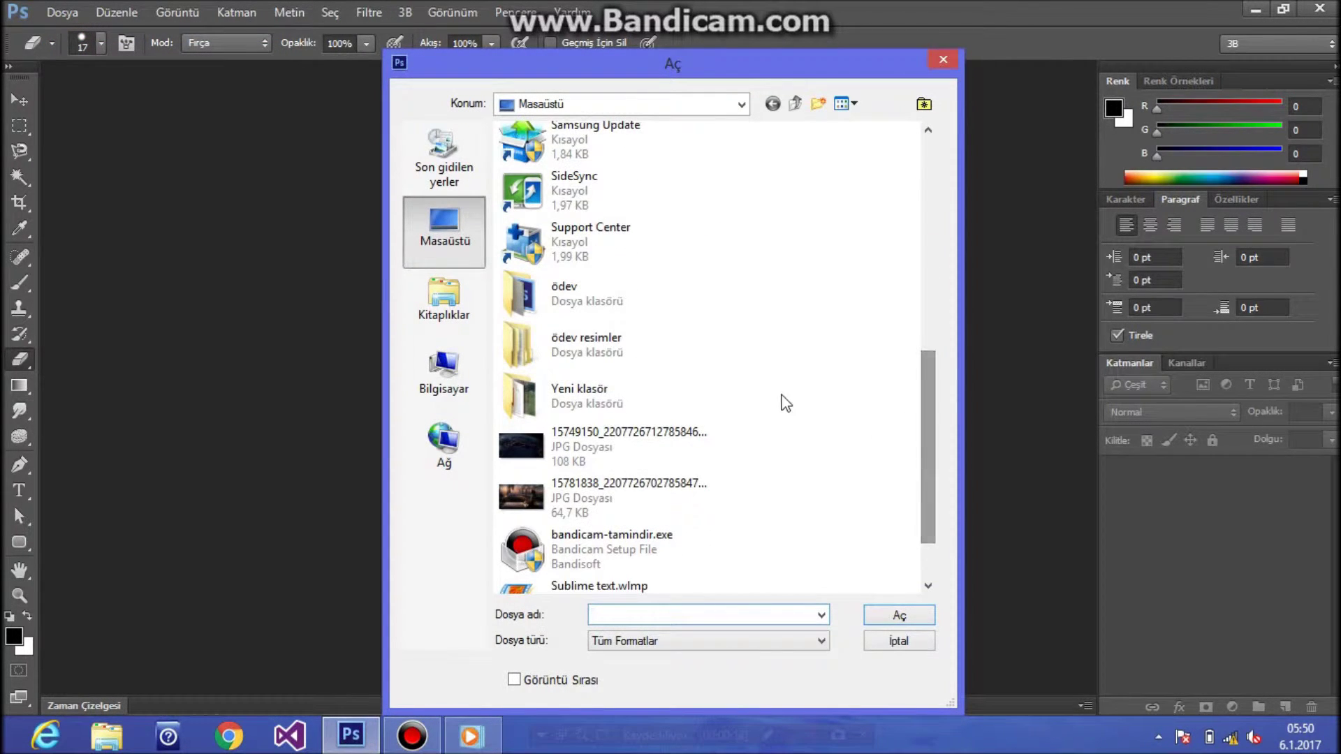
{"action": "mouse_move", "coordinate": [684, 438]}
{"action": "left_mouse_down"}
{"action": "mouse_move", "coordinate": [582, 485]}
{"action": "mouse_move", "coordinate": [578, 503]}
{"action": "left_mouse_up"}
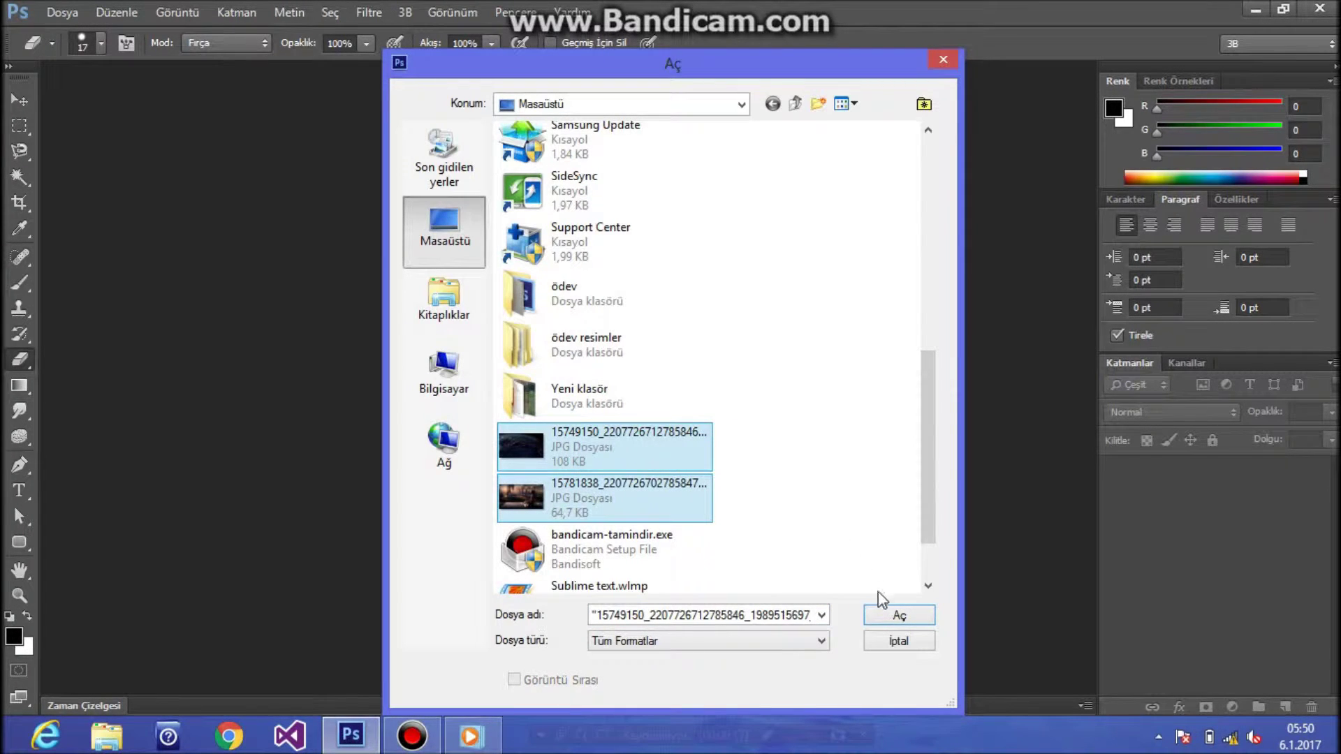
{"action": "left_click", "coordinate": [883, 616]}
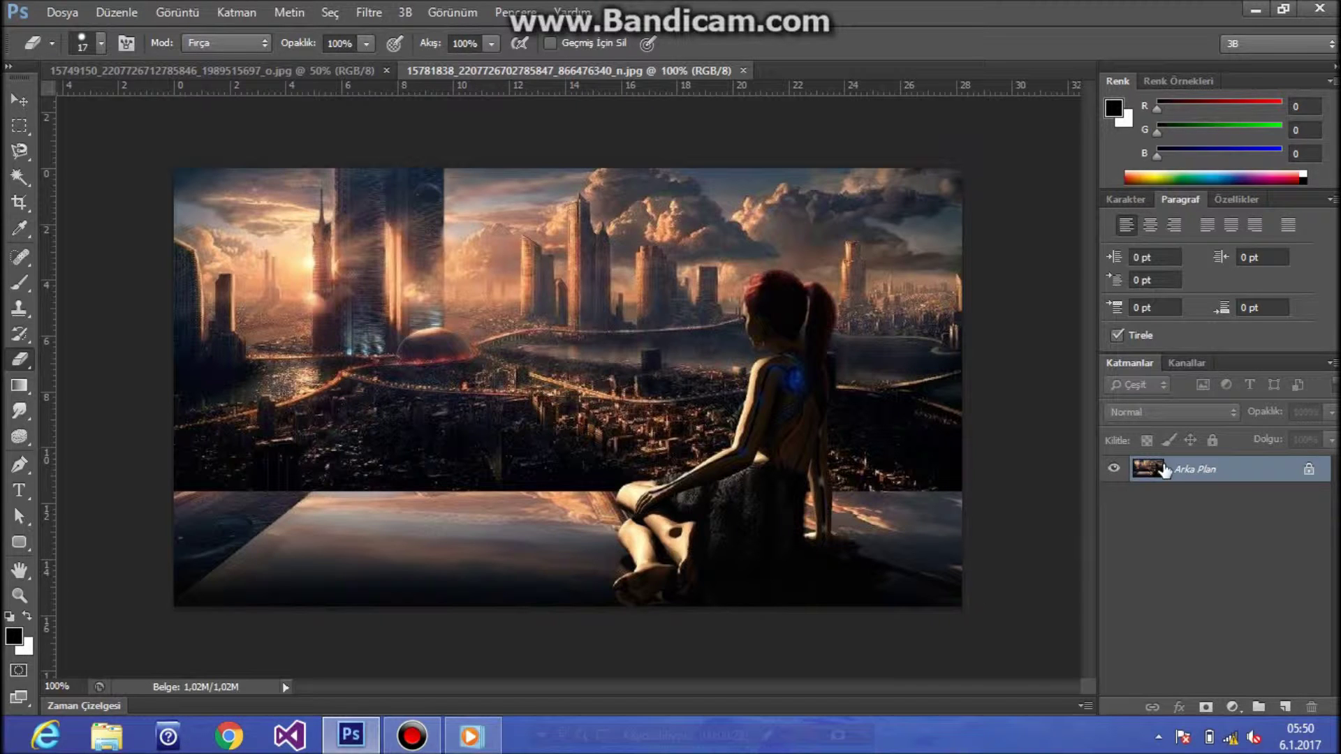
Convert the Arka Plan layer to an editable Katman 0 in both the city and Earth documents.
{"action": "double_click", "coordinate": [1224, 470]}
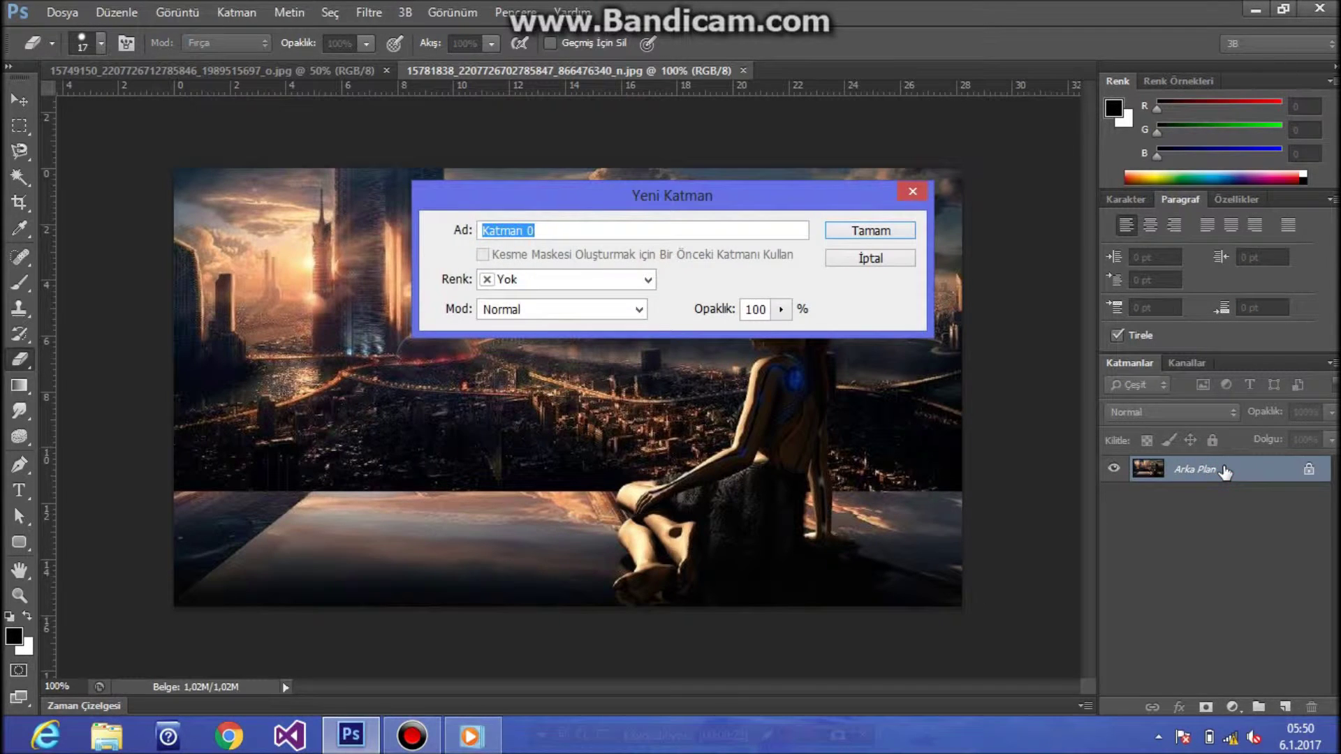
{"action": "key", "text": "Return"}
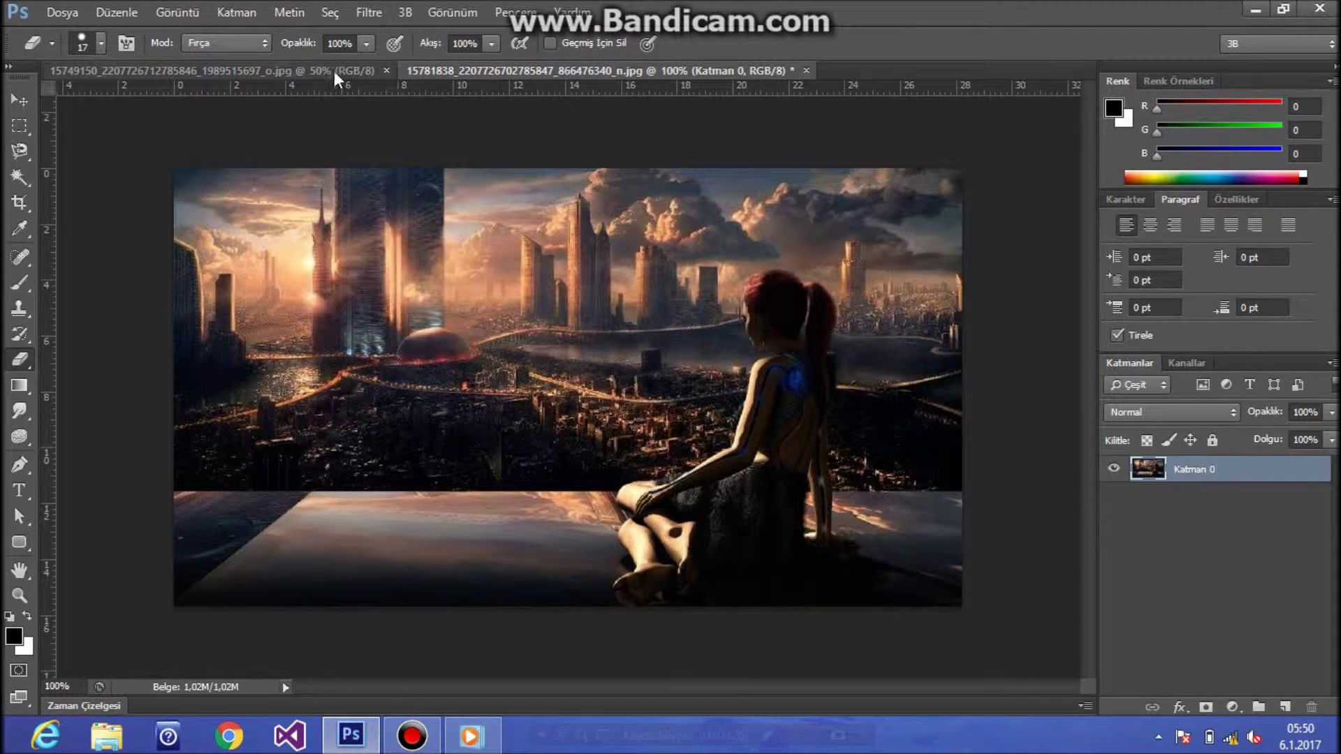
{"action": "left_click", "coordinate": [334, 70]}
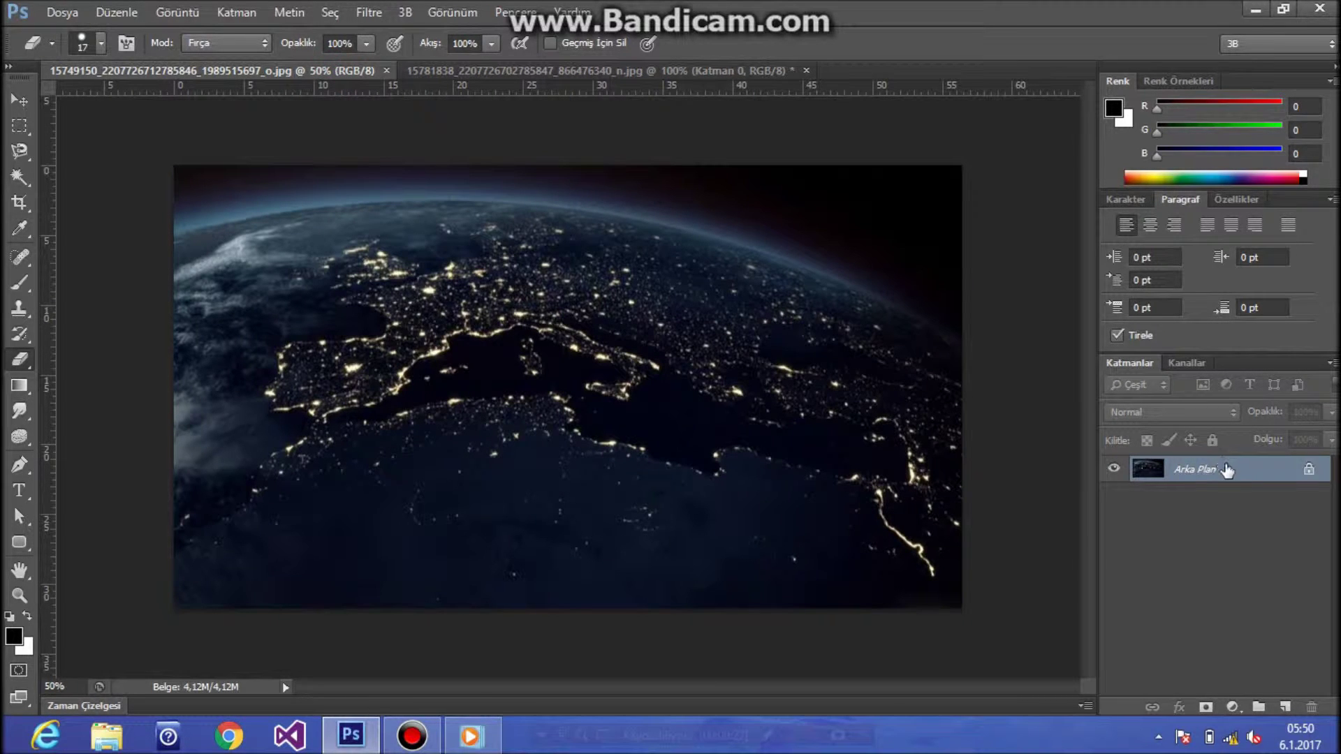
{"action": "double_click", "coordinate": [1222, 467]}
{"action": "key", "text": "Return"}
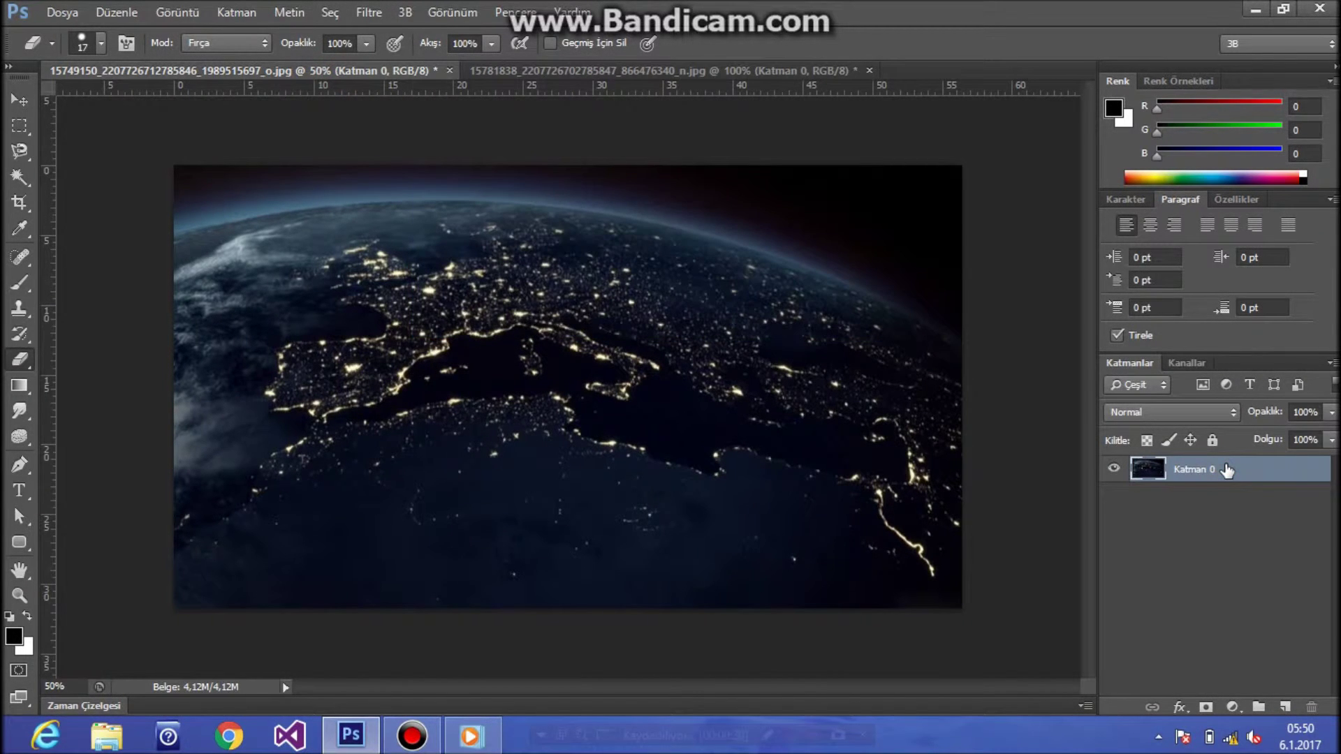
{"action": "left_click", "coordinate": [524, 68]}
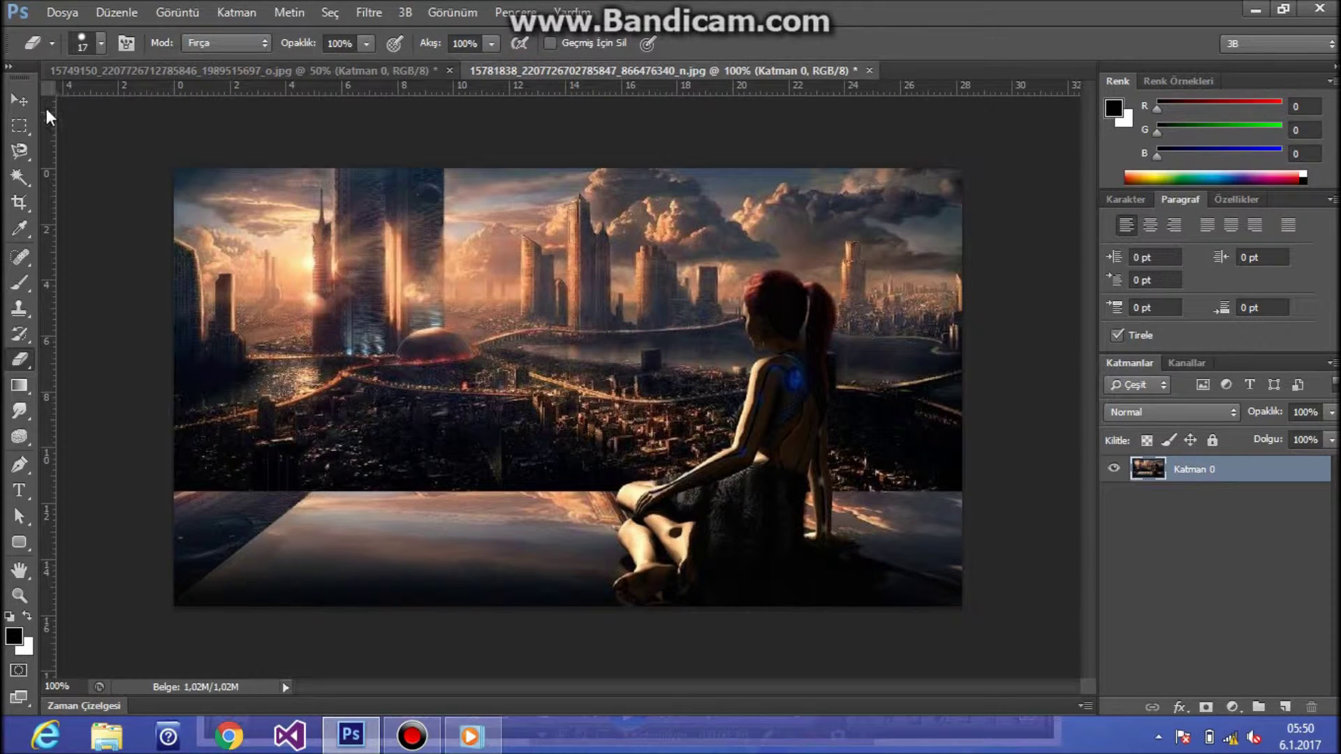
Place the city picture into the Earth document as Layer 1, scaled to about 171% and centred.
{"action": "left_click", "coordinate": [19, 100]}
{"action": "mouse_move", "coordinate": [492, 239]}
{"action": "left_mouse_down"}
{"action": "mouse_move", "coordinate": [332, 70]}
{"action": "mouse_move", "coordinate": [524, 297]}
{"action": "left_mouse_up"}
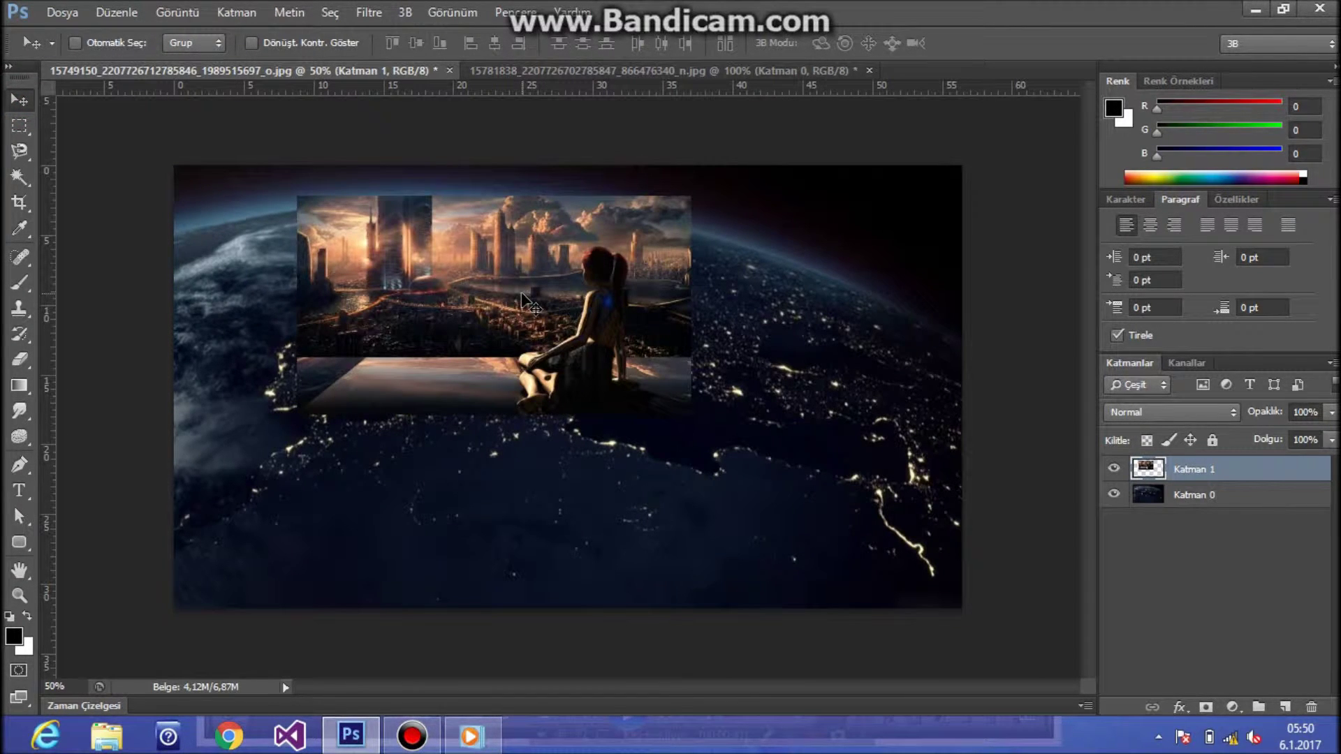
{"action": "key", "text": "ctrl+t"}
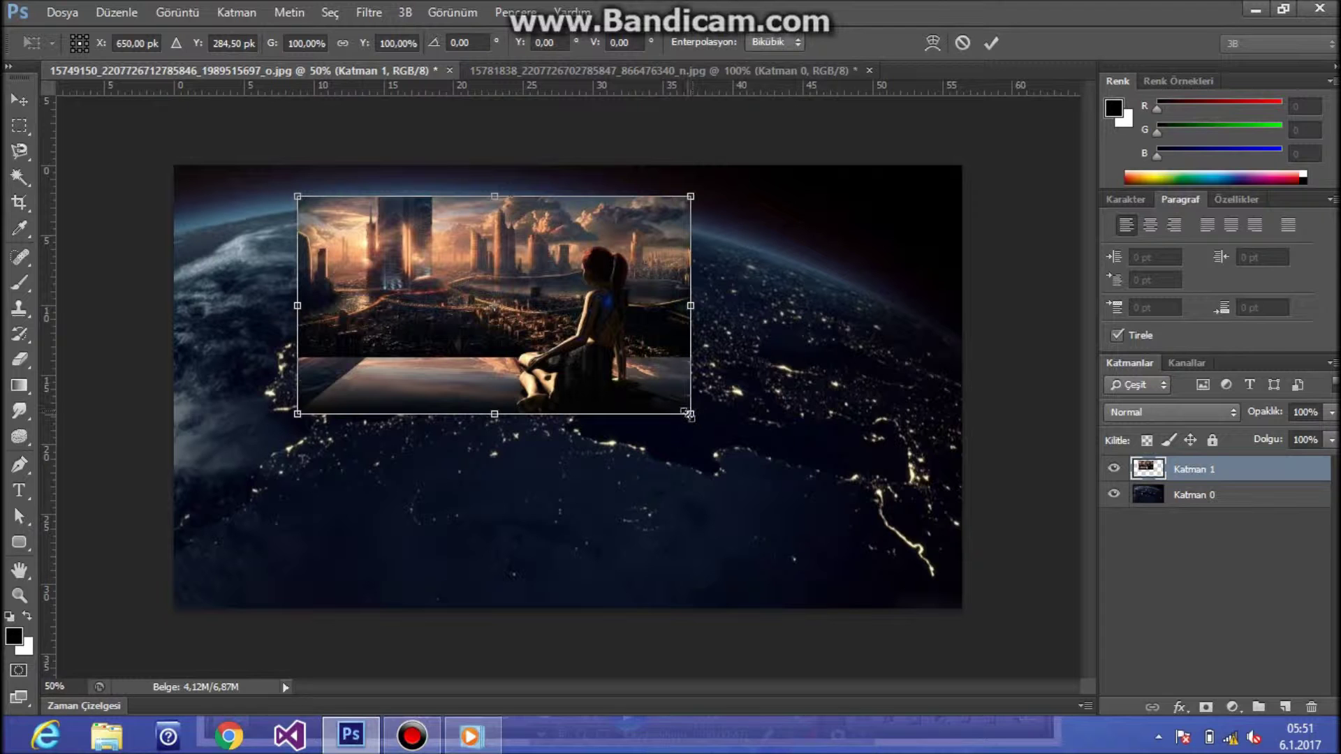
{"action": "left_click_drag", "start_coordinate": [691, 413], "coordinate": [875, 573]}
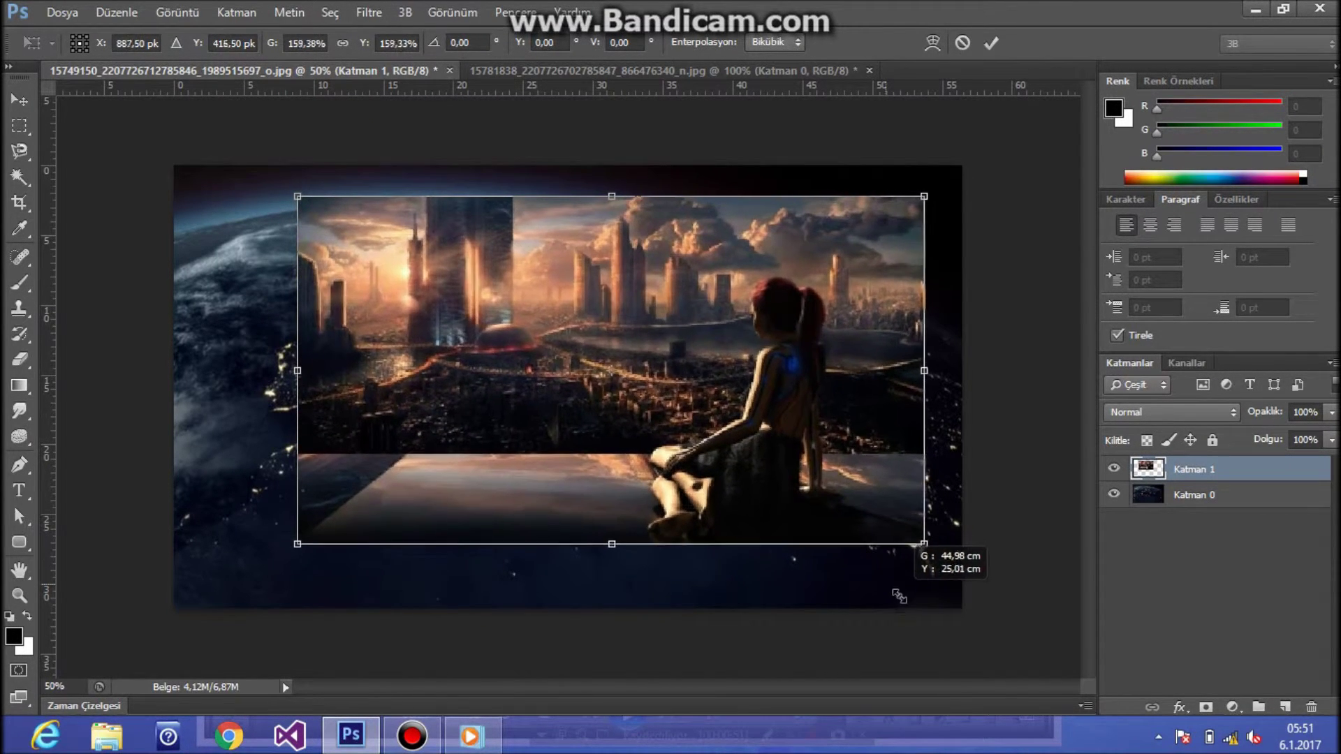
{"action": "left_click_drag", "start_coordinate": [874, 573], "coordinate": [969, 571]}
{"action": "mouse_move", "coordinate": [819, 517]}
{"action": "left_mouse_down"}
{"action": "mouse_move", "coordinate": [698, 481]}
{"action": "mouse_move", "coordinate": [716, 573]}
{"action": "left_mouse_up"}
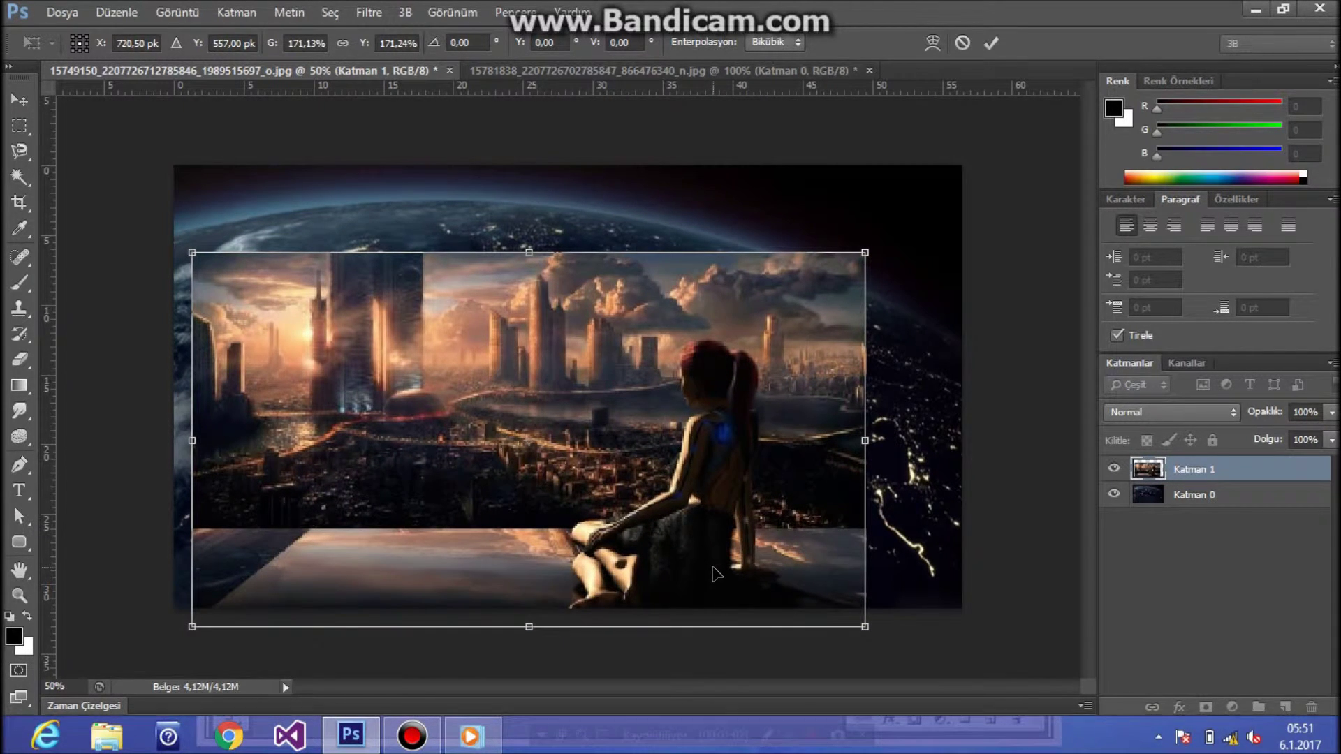
{"action": "key", "text": "Return"}
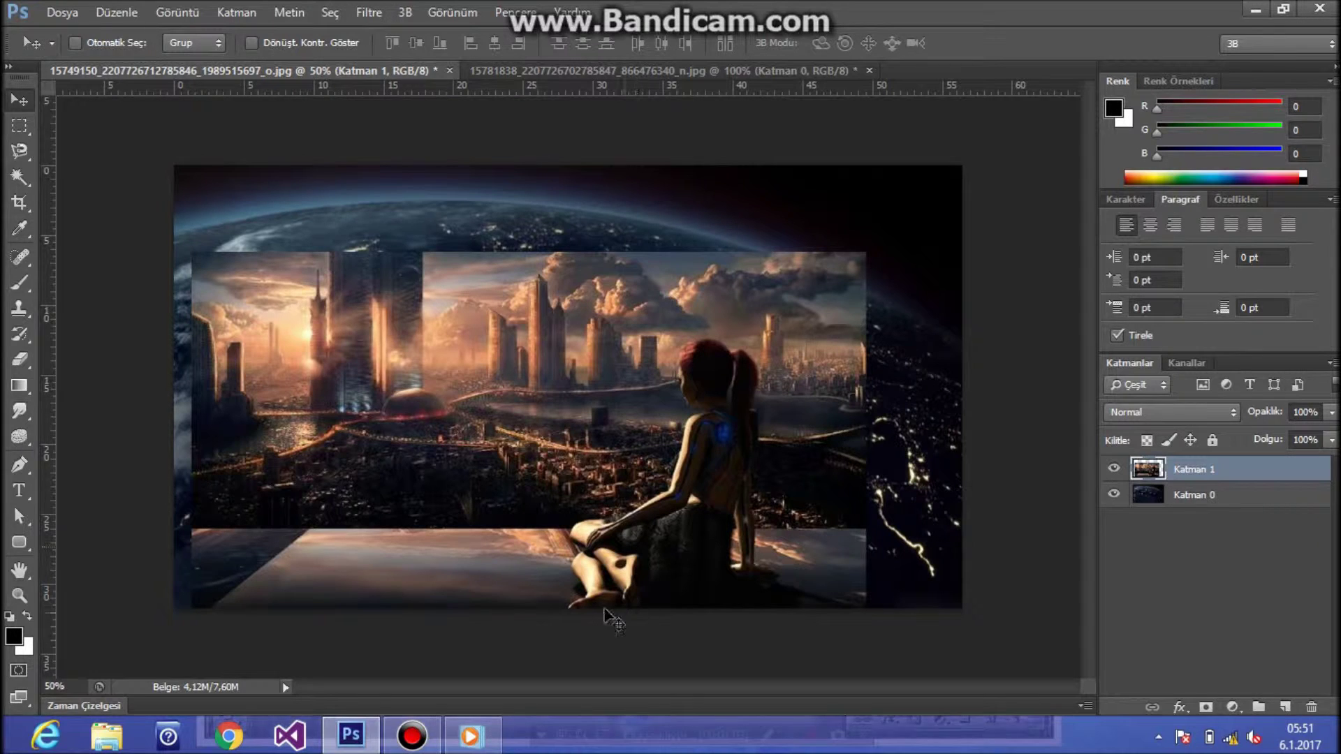
Apply Rengi Uydur to the city layer: Işıklık 65, Renk Yoğunluğu 116, Soldur 48, Earth JPG as source.
{"action": "left_click", "coordinate": [177, 12]}
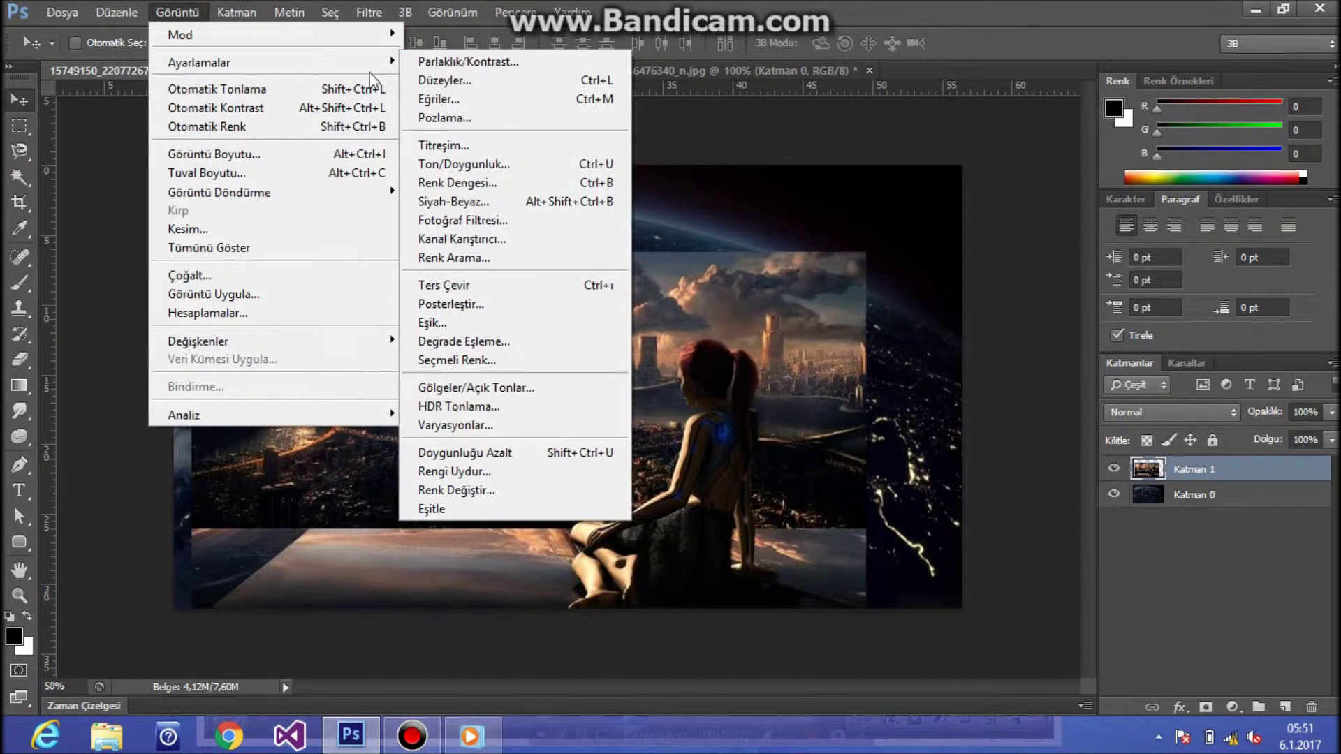
{"action": "mouse_move", "coordinate": [199, 61]}
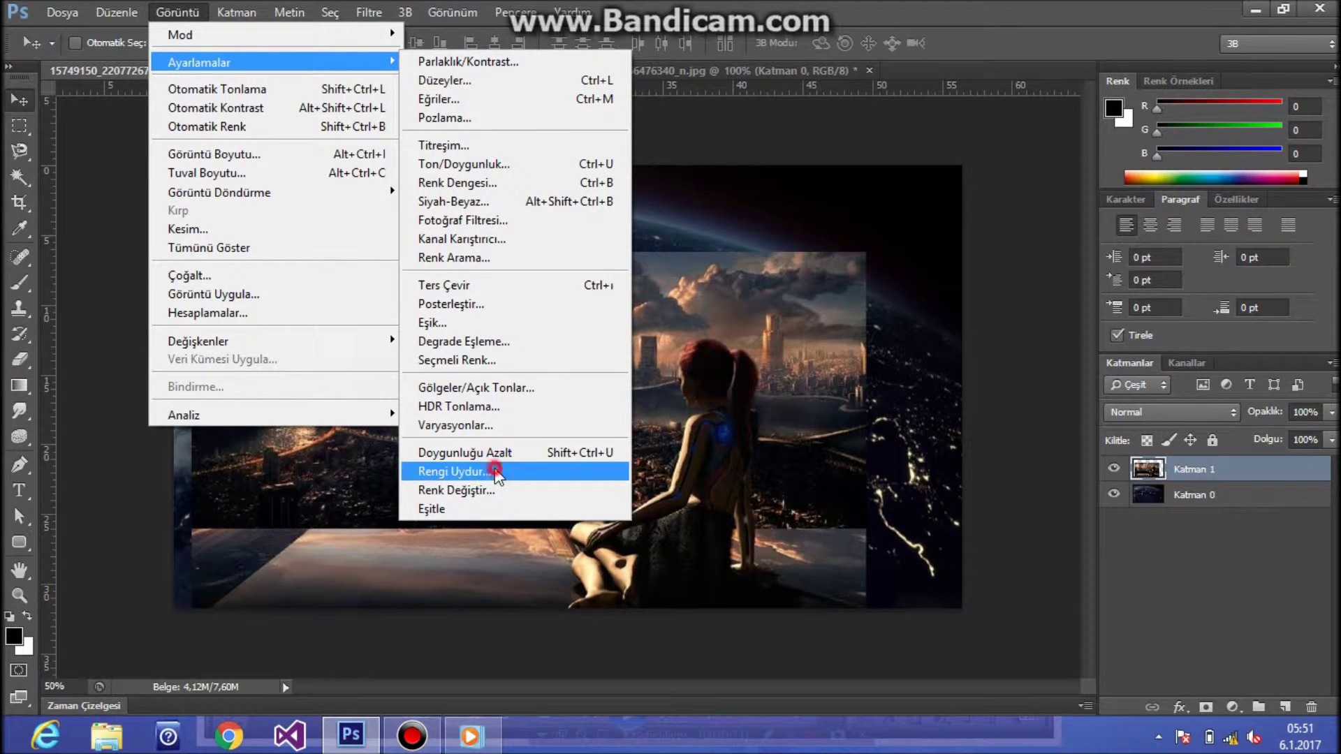
{"action": "left_click", "coordinate": [495, 470]}
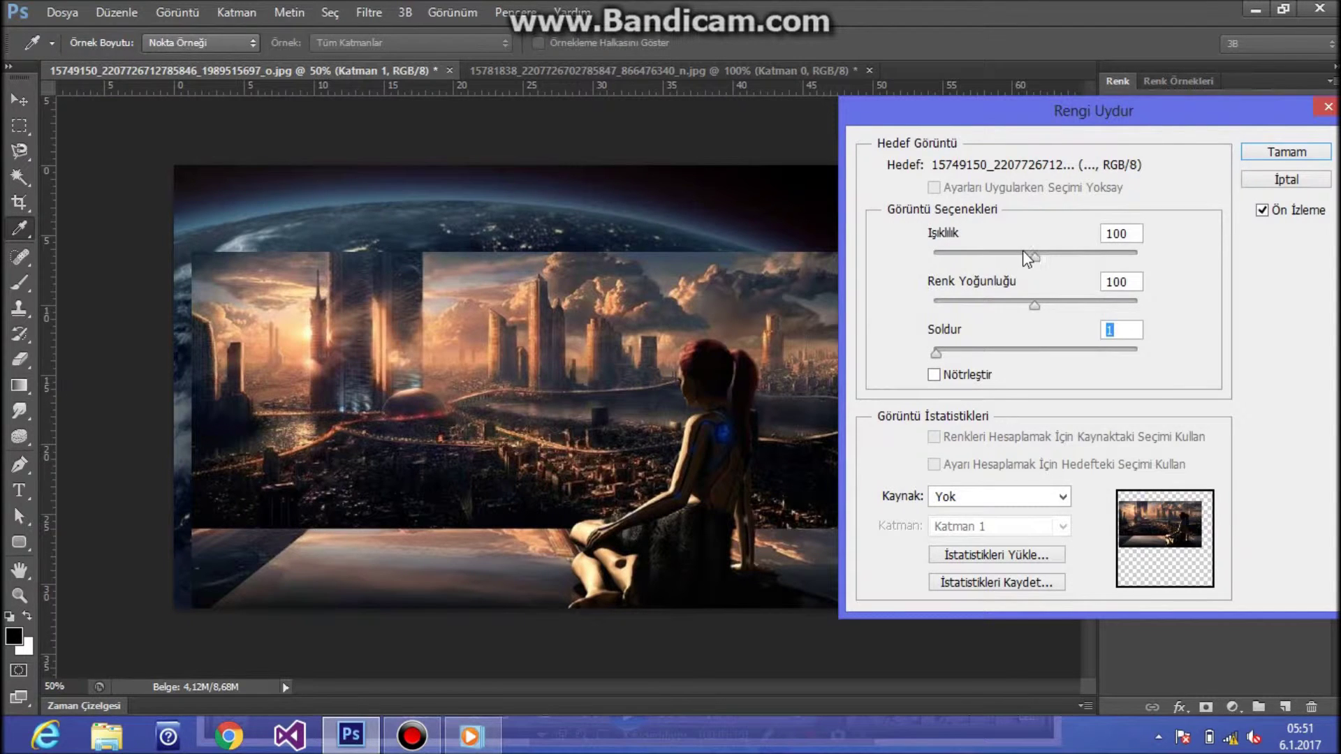
{"action": "mouse_move", "coordinate": [1033, 257]}
{"action": "left_mouse_down"}
{"action": "mouse_move", "coordinate": [1046, 257]}
{"action": "mouse_move", "coordinate": [1002, 264]}
{"action": "left_mouse_up"}
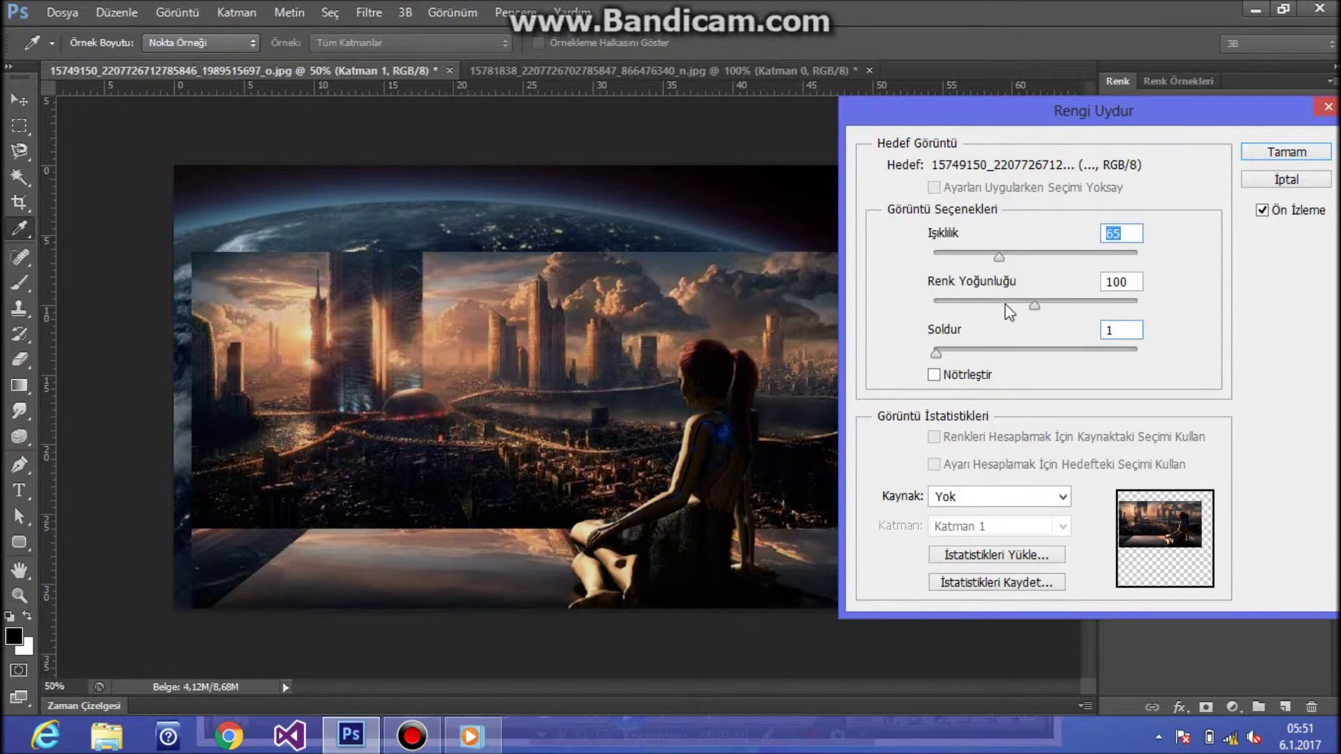
{"action": "left_click_drag", "start_coordinate": [1035, 305], "coordinate": [1049, 312]}
{"action": "left_click", "coordinate": [1010, 350]}
{"action": "left_click_drag", "start_coordinate": [1013, 356], "coordinate": [1031, 357]}
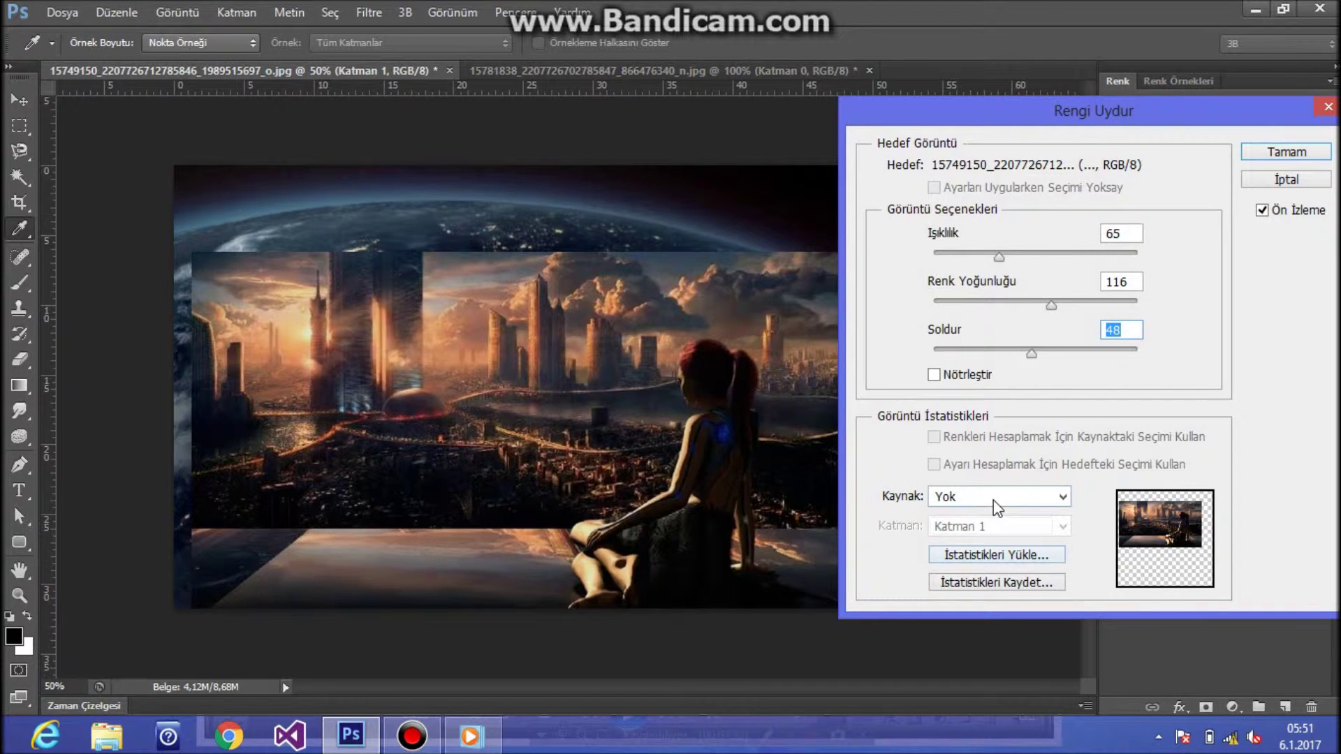
{"action": "left_click", "coordinate": [1061, 496]}
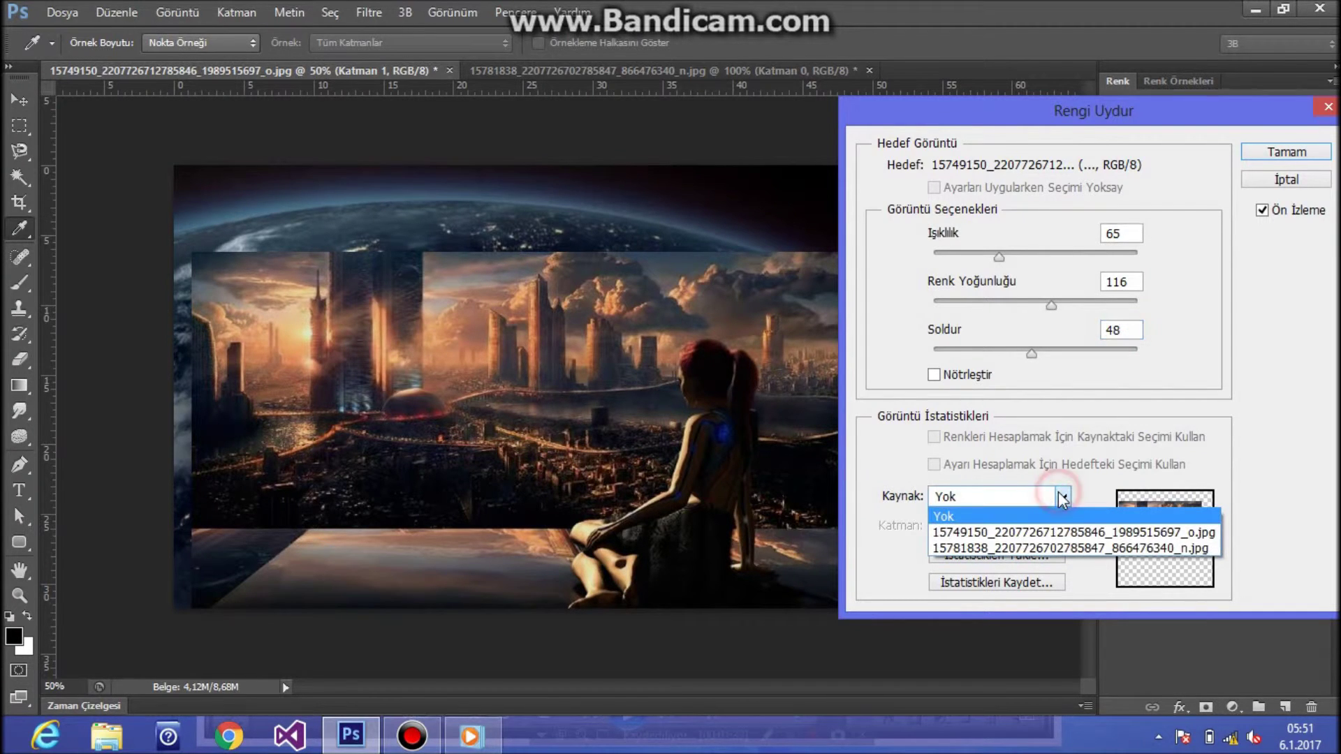
{"action": "left_click", "coordinate": [1058, 532]}
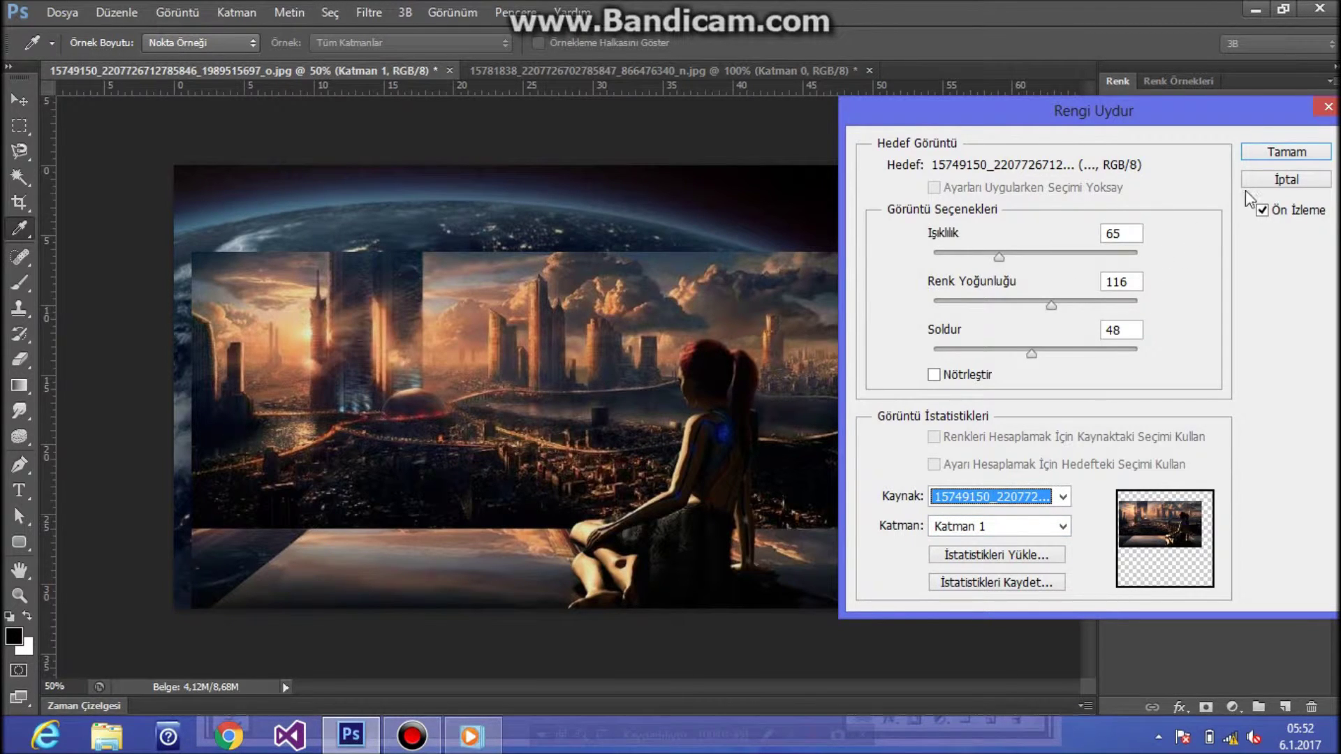
{"action": "left_click", "coordinate": [1284, 152]}
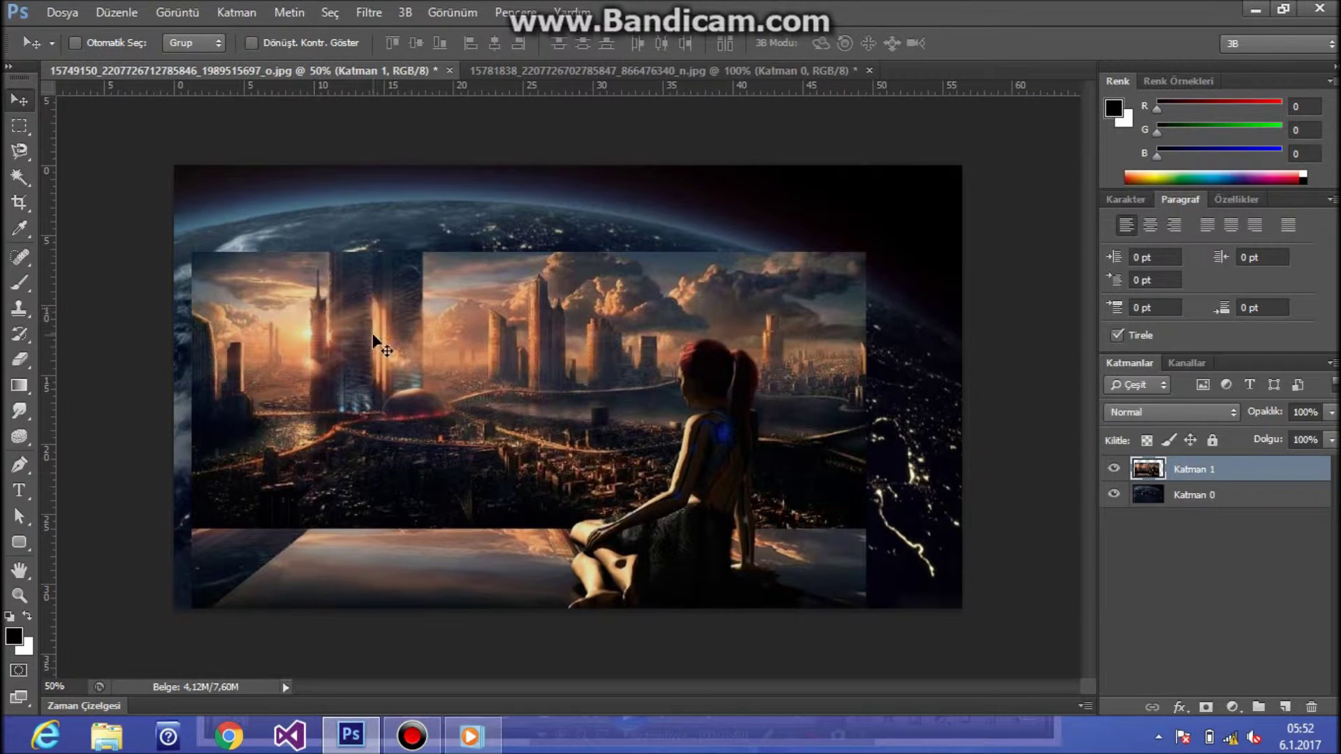
Move Katman 1 to the canvas top-left and stretch it from the corner to fill the canvas.
{"action": "key", "text": "ctrl+t"}
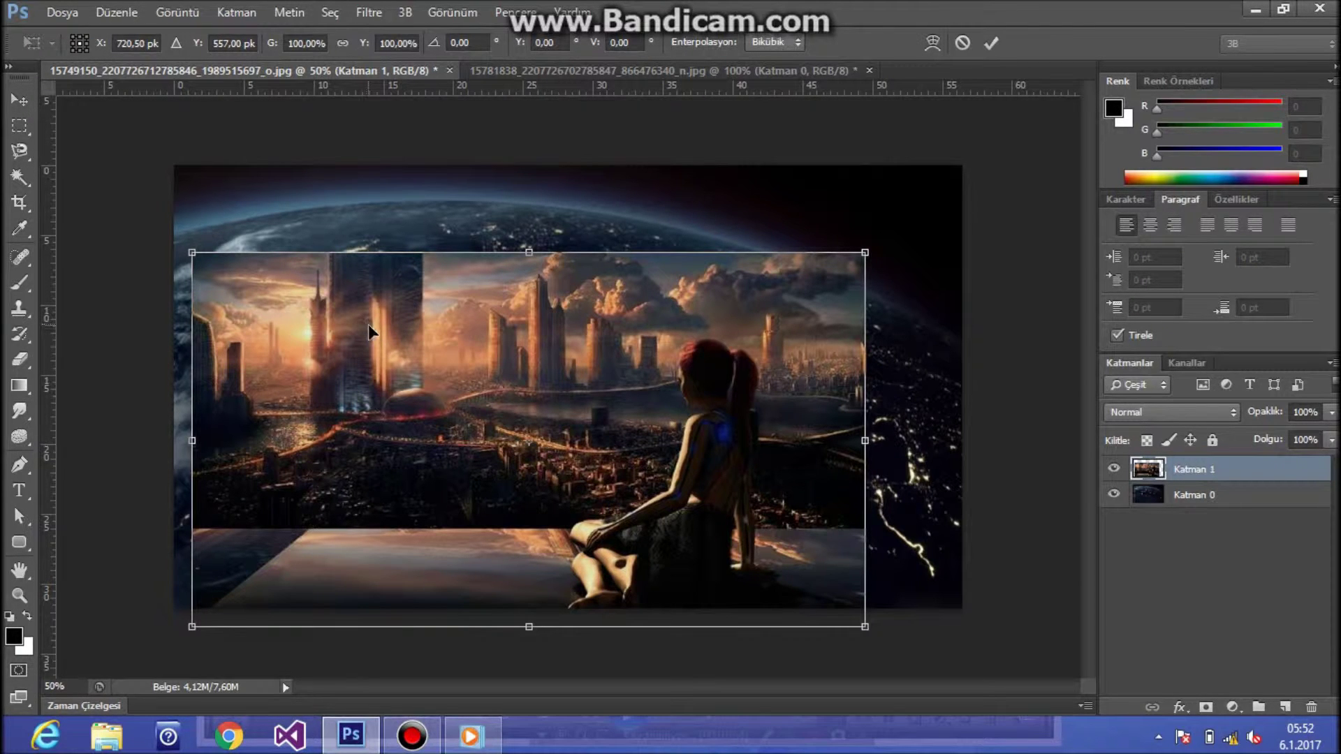
{"action": "left_click_drag", "start_coordinate": [390, 353], "coordinate": [380, 274]}
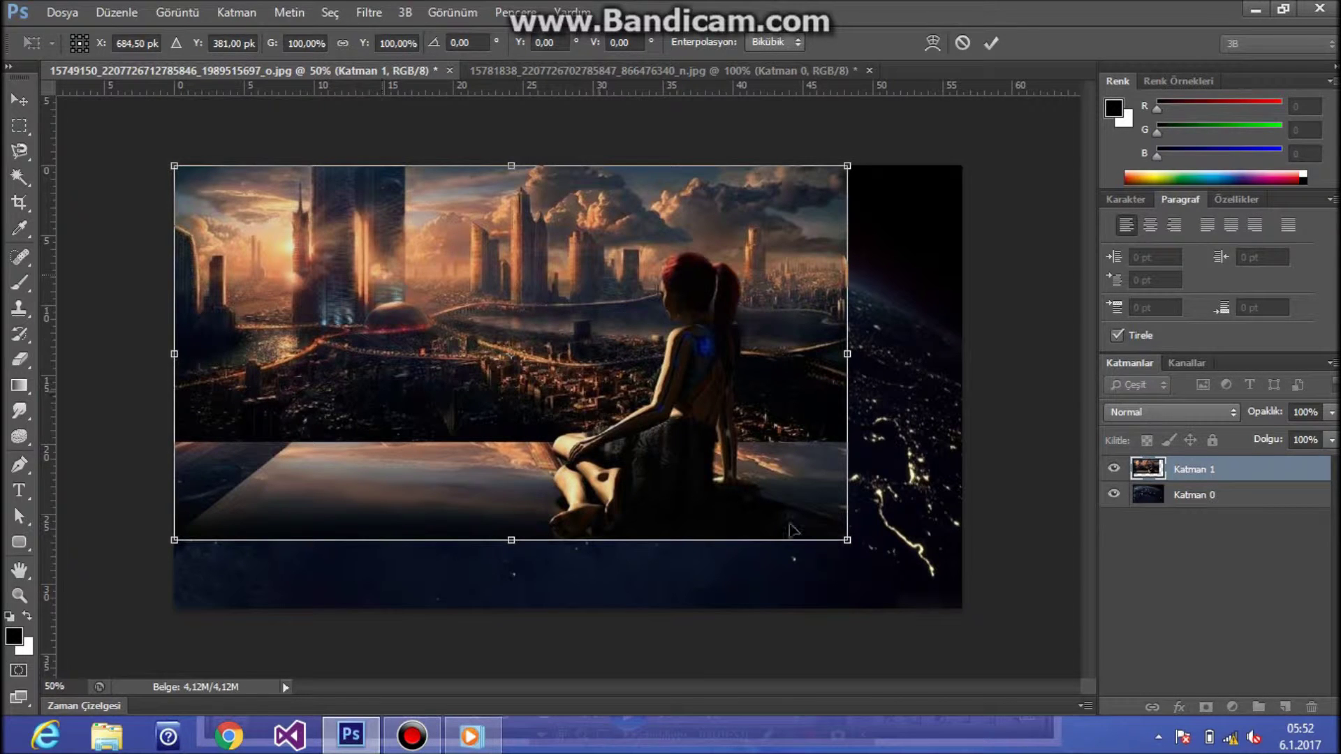
{"action": "left_click_drag", "start_coordinate": [847, 540], "coordinate": [961, 617]}
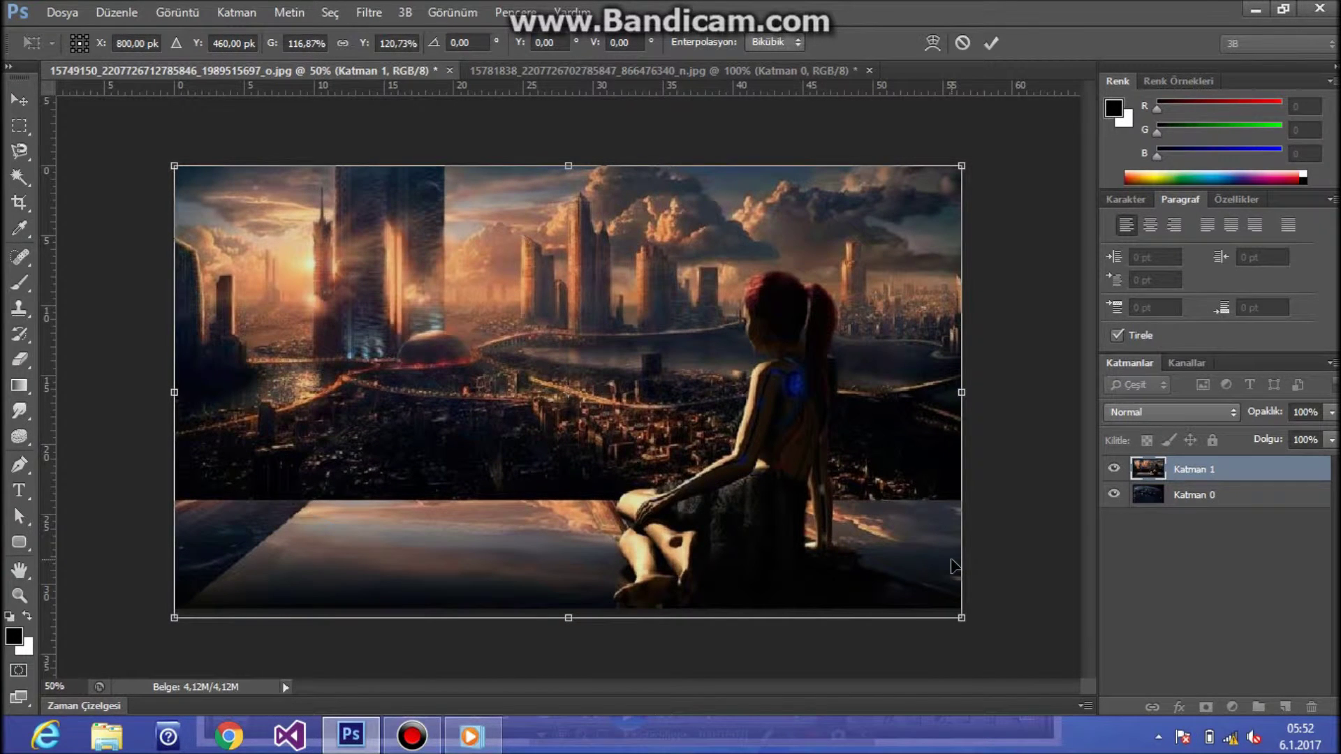
{"action": "key", "text": "Return"}
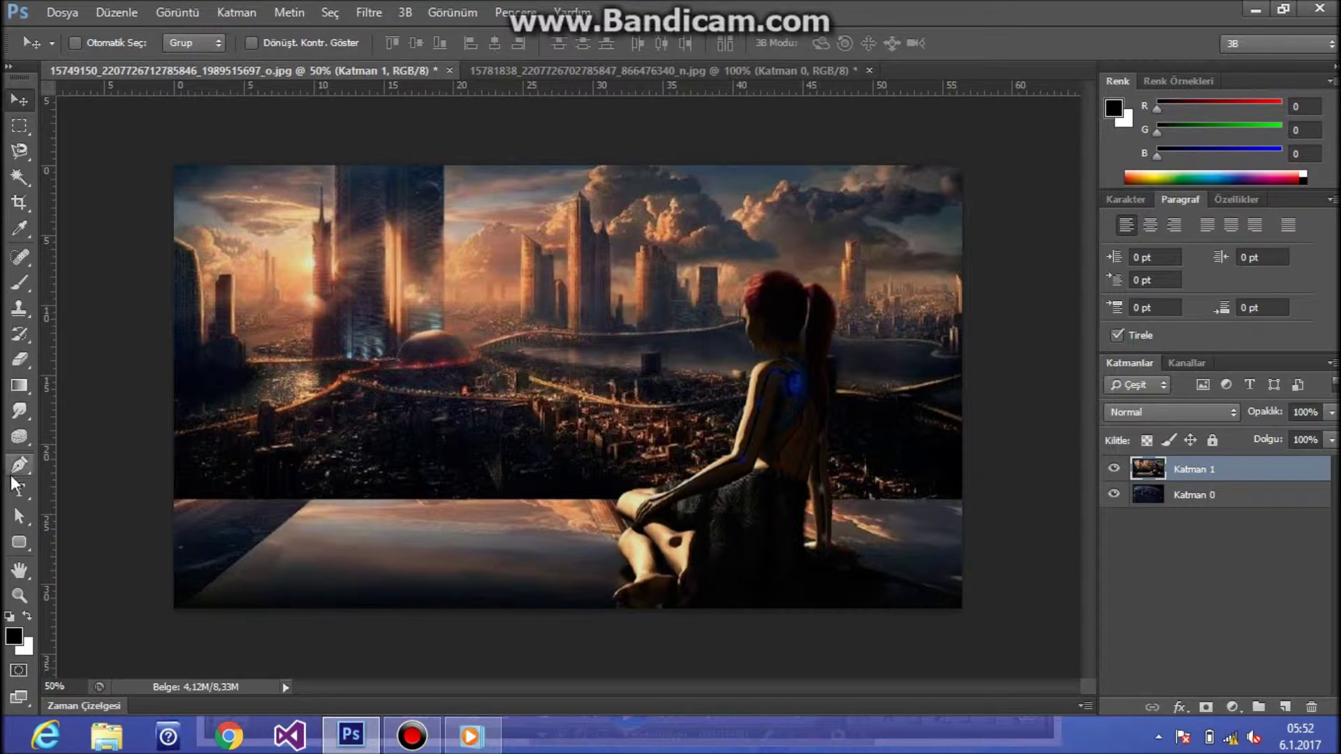
{"action": "left_click", "coordinate": [20, 359]}
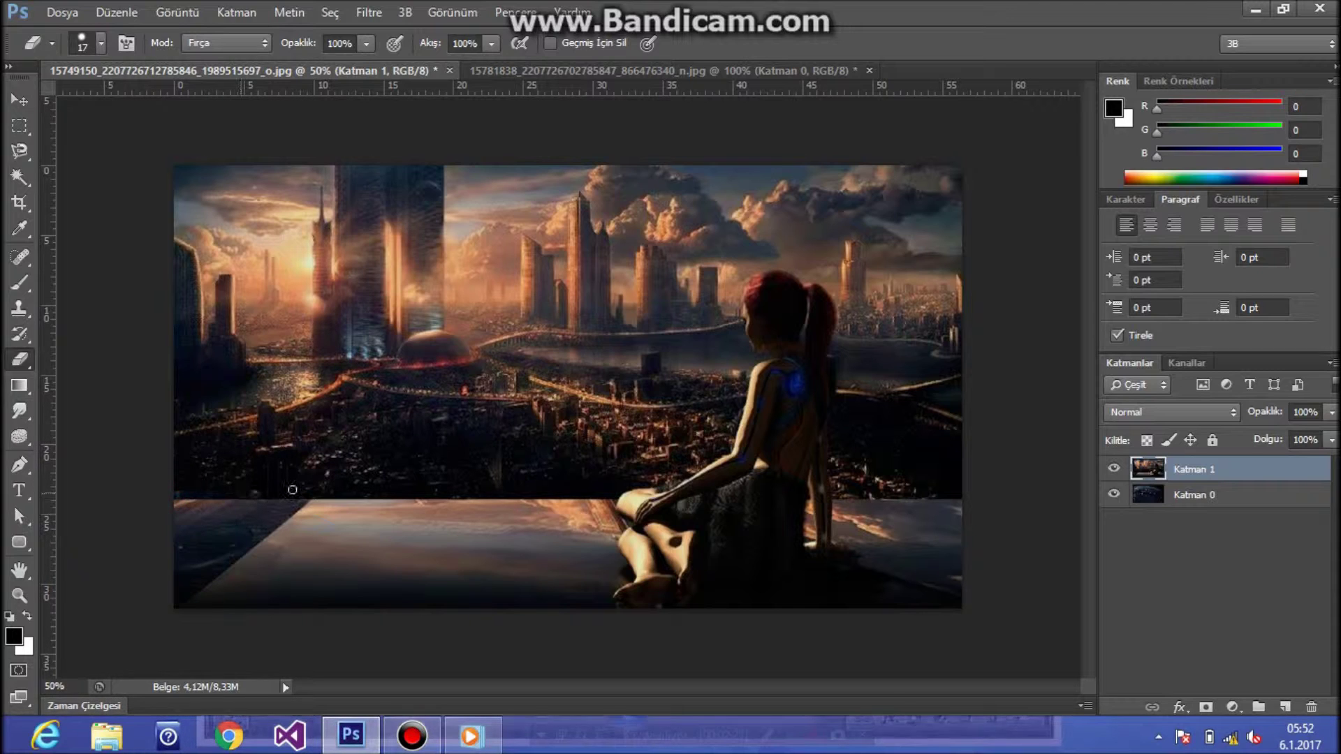
With the 17 px eraser, clear the ledge's lower edge and trace around the girl's arm, neck, face, head.
{"action": "left_click_drag", "start_coordinate": [370, 485], "coordinate": [573, 483]}
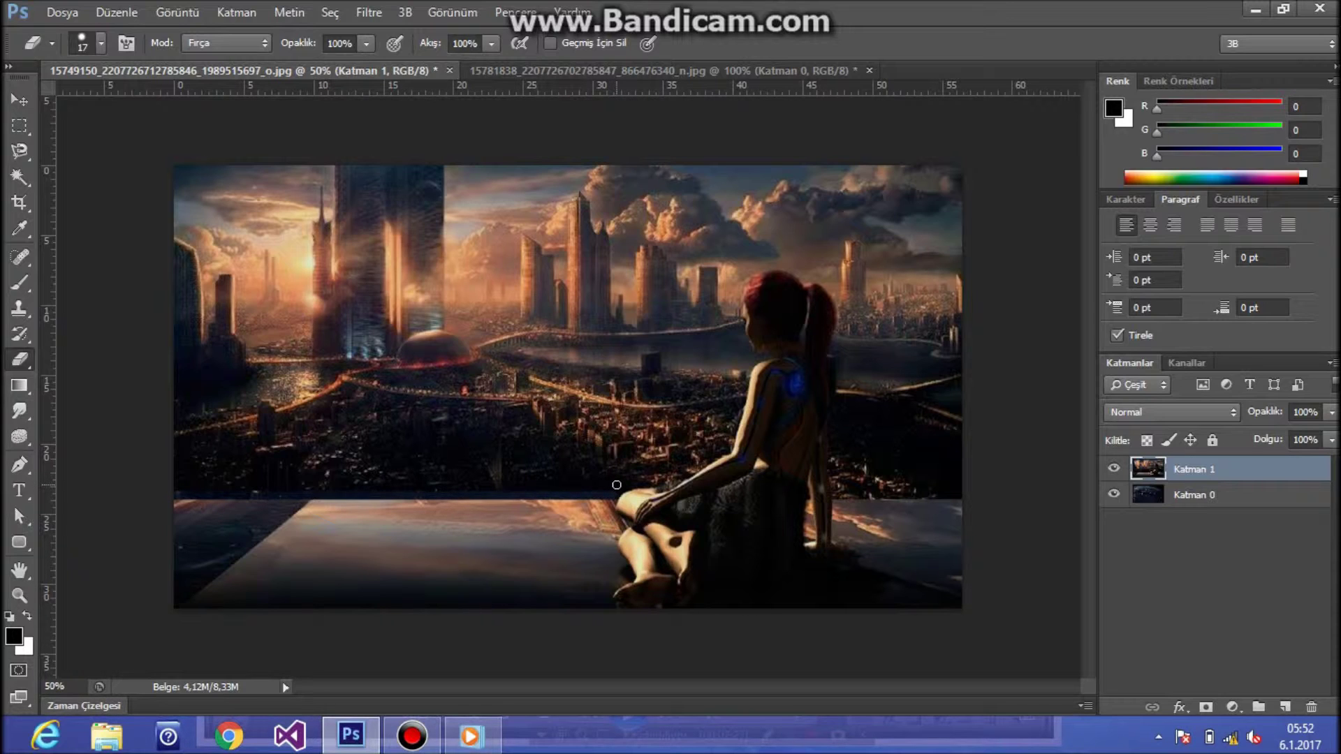
{"action": "left_click_drag", "start_coordinate": [613, 493], "coordinate": [616, 488]}
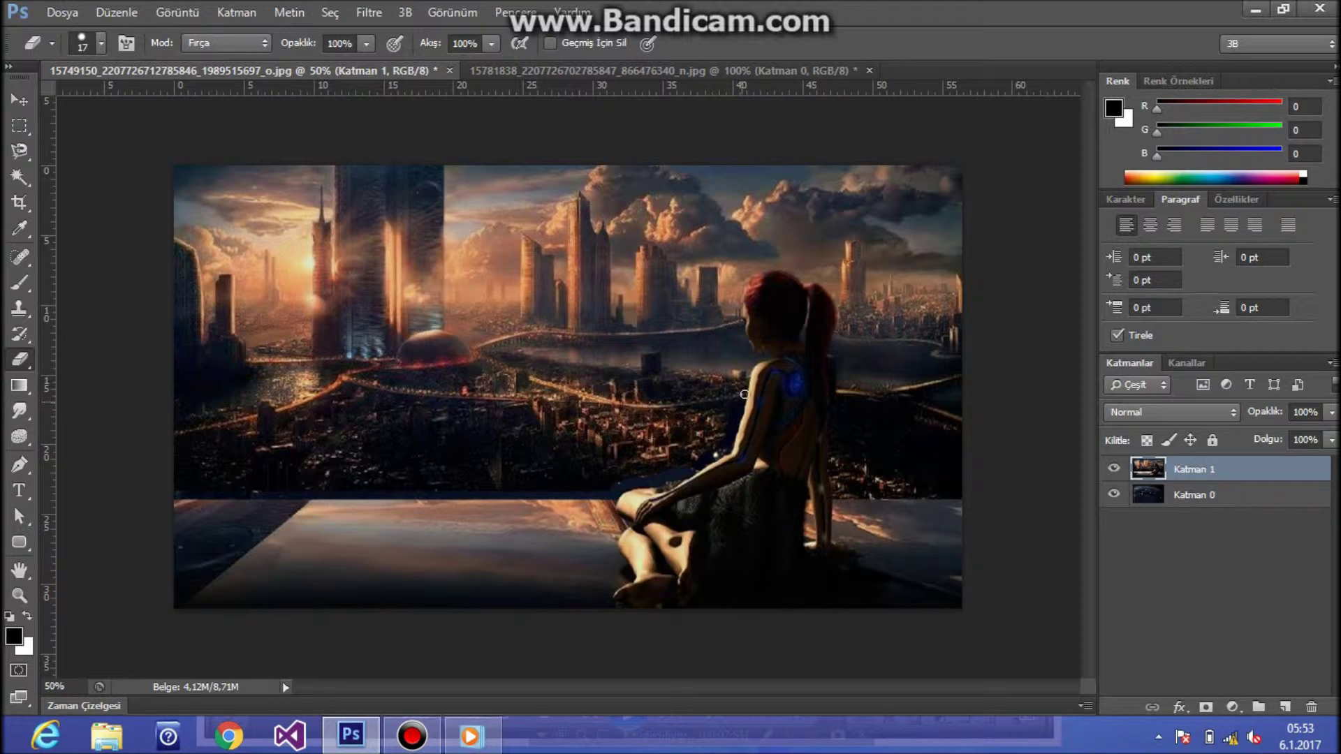
{"action": "left_click_drag", "start_coordinate": [744, 380], "coordinate": [769, 354]}
{"action": "left_click_drag", "start_coordinate": [746, 342], "coordinate": [740, 313]}
{"action": "mouse_move", "coordinate": [739, 306]}
{"action": "left_mouse_down"}
{"action": "mouse_move", "coordinate": [738, 291]}
{"action": "mouse_move", "coordinate": [803, 274]}
{"action": "left_mouse_up"}
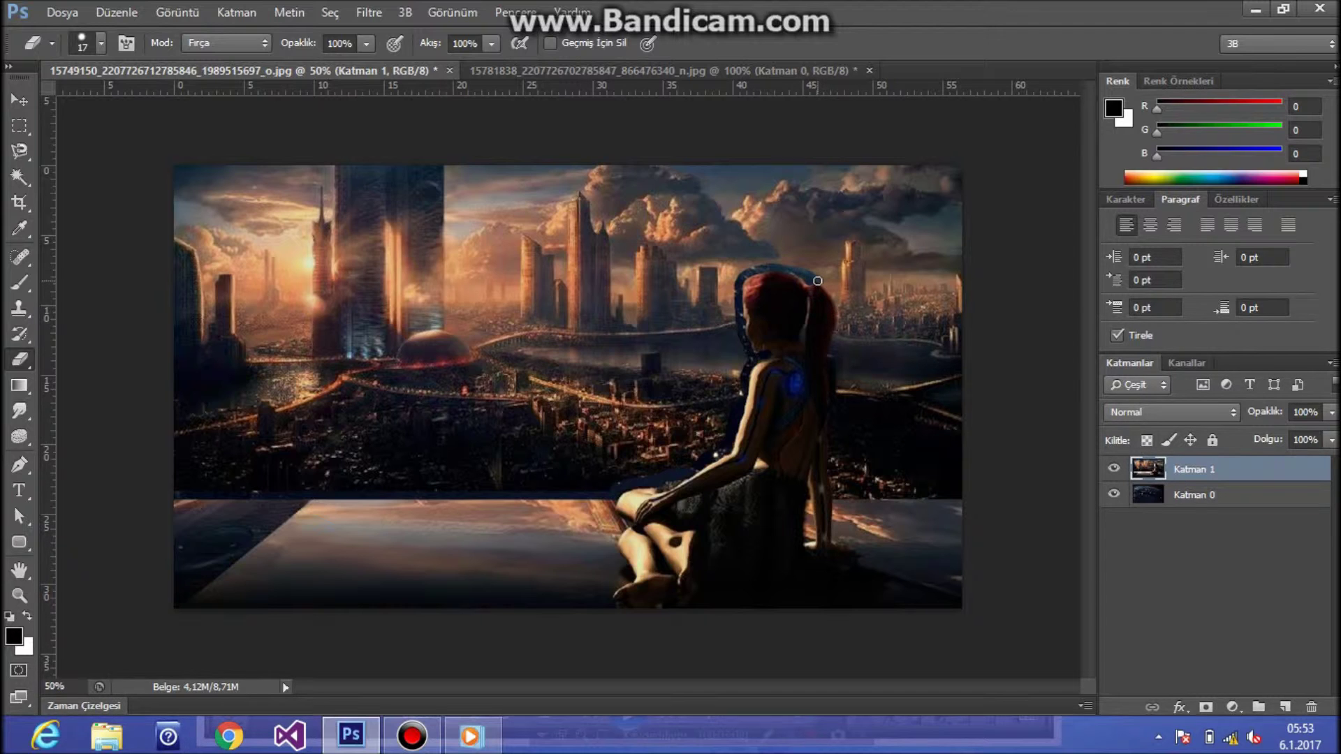
{"action": "left_click_drag", "start_coordinate": [819, 280], "coordinate": [838, 293]}
{"action": "left_click_drag", "start_coordinate": [838, 296], "coordinate": [844, 316]}
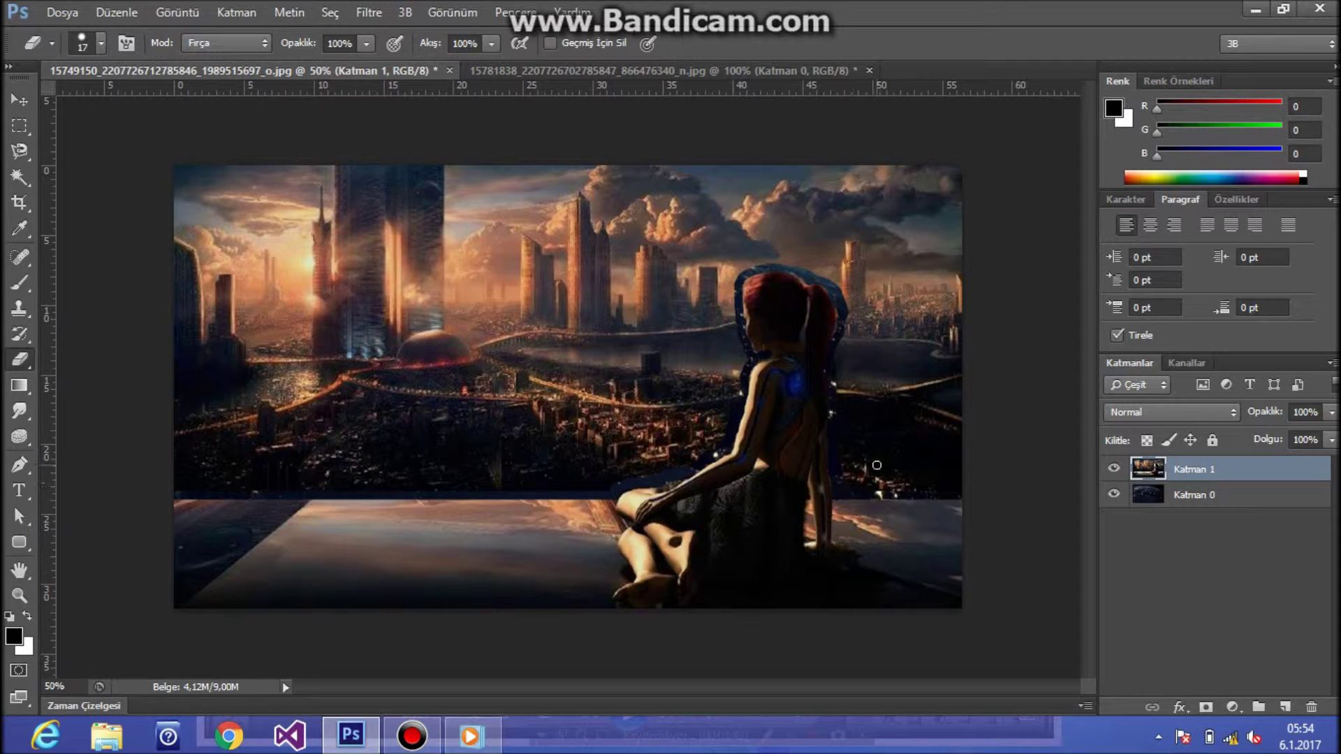
Set the eraser brush size to 174 px.
{"action": "left_click", "coordinate": [101, 43]}
{"action": "left_click_drag", "start_coordinate": [43, 103], "coordinate": [120, 104]}
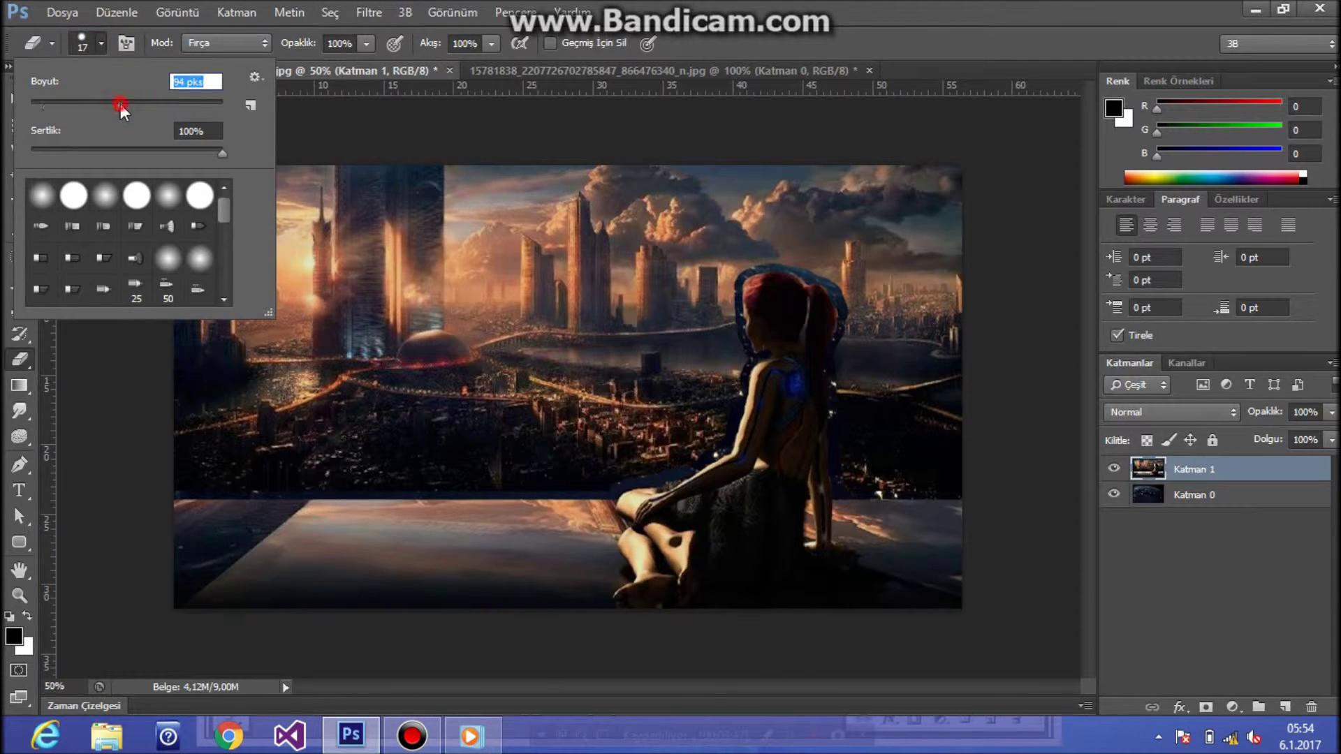
{"action": "type", "text": "174"}
{"action": "key", "text": "Return"}
Erase the left-side city and the orange city strip up to the girl, revealing the Earth.
{"action": "mouse_move", "coordinate": [419, 293]}
{"action": "left_mouse_down"}
{"action": "mouse_move", "coordinate": [369, 208]}
{"action": "mouse_move", "coordinate": [335, 203]}
{"action": "mouse_move", "coordinate": [317, 180]}
{"action": "mouse_move", "coordinate": [154, 178]}
{"action": "mouse_move", "coordinate": [314, 245]}
{"action": "mouse_move", "coordinate": [216, 263]}
{"action": "mouse_move", "coordinate": [258, 306]}
{"action": "mouse_move", "coordinate": [419, 374]}
{"action": "mouse_move", "coordinate": [216, 375]}
{"action": "mouse_move", "coordinate": [229, 407]}
{"action": "mouse_move", "coordinate": [207, 447]}
{"action": "left_mouse_up"}
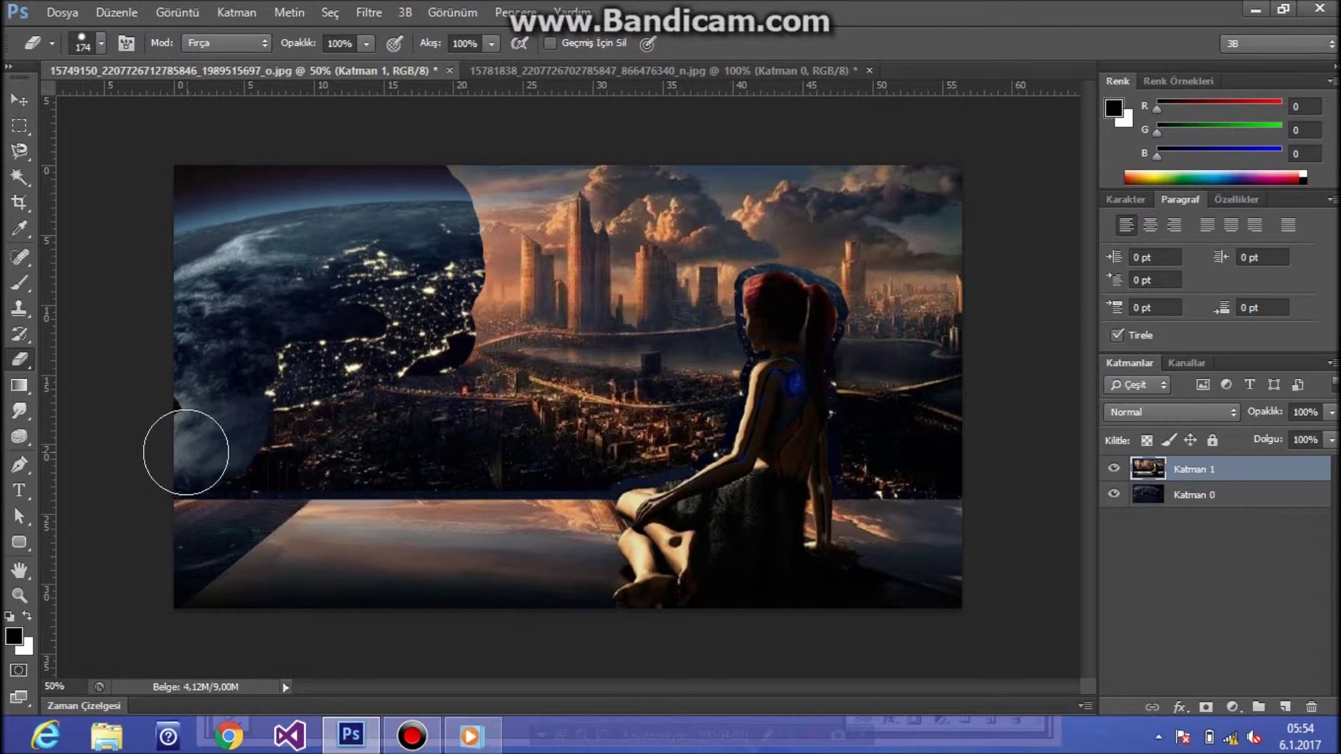
{"action": "mouse_move", "coordinate": [182, 420]}
{"action": "left_mouse_down"}
{"action": "mouse_move", "coordinate": [182, 442]}
{"action": "mouse_move", "coordinate": [200, 449]}
{"action": "mouse_move", "coordinate": [255, 442]}
{"action": "mouse_move", "coordinate": [299, 359]}
{"action": "mouse_move", "coordinate": [291, 300]}
{"action": "mouse_move", "coordinate": [264, 449]}
{"action": "mouse_move", "coordinate": [319, 445]}
{"action": "mouse_move", "coordinate": [335, 389]}
{"action": "mouse_move", "coordinate": [276, 374]}
{"action": "mouse_move", "coordinate": [554, 383]}
{"action": "mouse_move", "coordinate": [592, 228]}
{"action": "mouse_move", "coordinate": [608, 72]}
{"action": "mouse_move", "coordinate": [556, 149]}
{"action": "mouse_move", "coordinate": [412, 187]}
{"action": "mouse_move", "coordinate": [473, 216]}
{"action": "mouse_move", "coordinate": [730, 165]}
{"action": "mouse_move", "coordinate": [637, 165]}
{"action": "mouse_move", "coordinate": [922, 195]}
{"action": "mouse_move", "coordinate": [946, 212]}
{"action": "mouse_move", "coordinate": [864, 259]}
{"action": "mouse_move", "coordinate": [862, 233]}
{"action": "mouse_move", "coordinate": [889, 263]}
{"action": "mouse_move", "coordinate": [884, 287]}
{"action": "mouse_move", "coordinate": [868, 290]}
{"action": "mouse_move", "coordinate": [880, 299]}
{"action": "mouse_move", "coordinate": [868, 443]}
{"action": "mouse_move", "coordinate": [872, 456]}
{"action": "mouse_move", "coordinate": [903, 455]}
{"action": "mouse_move", "coordinate": [977, 404]}
{"action": "mouse_move", "coordinate": [961, 252]}
{"action": "mouse_move", "coordinate": [928, 389]}
{"action": "mouse_move", "coordinate": [910, 209]}
{"action": "mouse_move", "coordinate": [861, 254]}
{"action": "mouse_move", "coordinate": [847, 233]}
{"action": "mouse_move", "coordinate": [763, 215]}
{"action": "mouse_move", "coordinate": [698, 233]}
{"action": "mouse_move", "coordinate": [515, 438]}
{"action": "mouse_move", "coordinate": [521, 456]}
{"action": "mouse_move", "coordinate": [438, 440]}
{"action": "mouse_move", "coordinate": [500, 442]}
{"action": "mouse_move", "coordinate": [515, 372]}
{"action": "mouse_move", "coordinate": [387, 403]}
{"action": "mouse_move", "coordinate": [440, 452]}
{"action": "mouse_move", "coordinate": [420, 451]}
{"action": "left_mouse_up"}
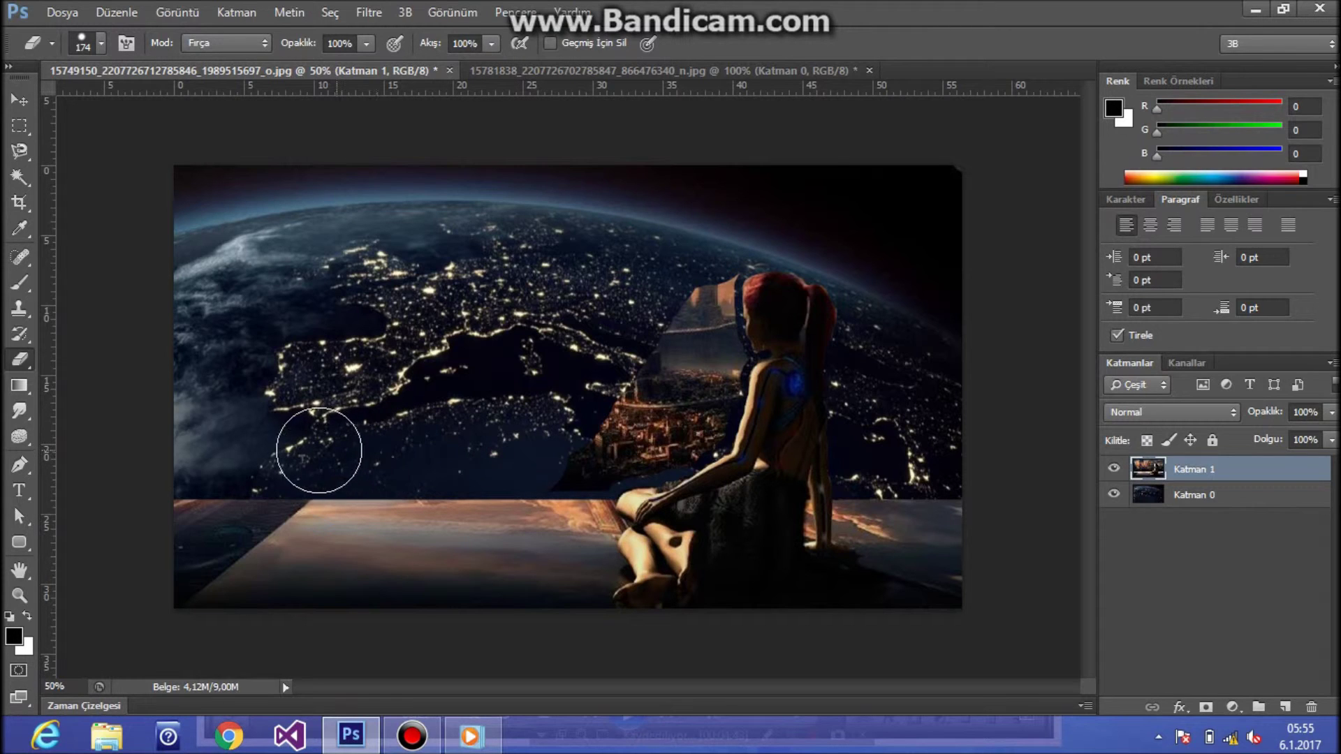
{"action": "mouse_move", "coordinate": [560, 404]}
{"action": "left_mouse_down"}
{"action": "mouse_move", "coordinate": [538, 458]}
{"action": "mouse_move", "coordinate": [599, 448]}
{"action": "left_mouse_up"}
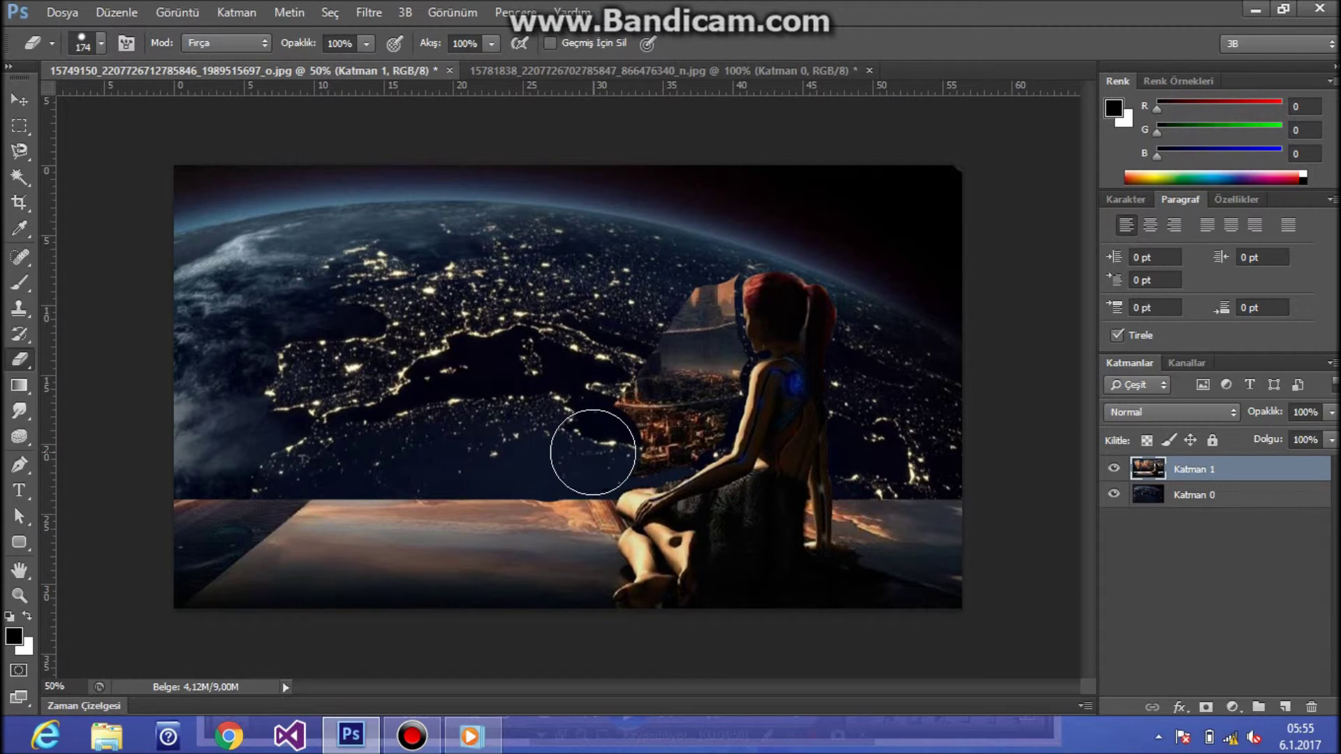
{"action": "mouse_move", "coordinate": [597, 452]}
{"action": "left_mouse_down"}
{"action": "mouse_move", "coordinate": [583, 443]}
{"action": "mouse_move", "coordinate": [635, 414]}
{"action": "mouse_move", "coordinate": [635, 374]}
{"action": "mouse_move", "coordinate": [694, 311]}
{"action": "left_mouse_up"}
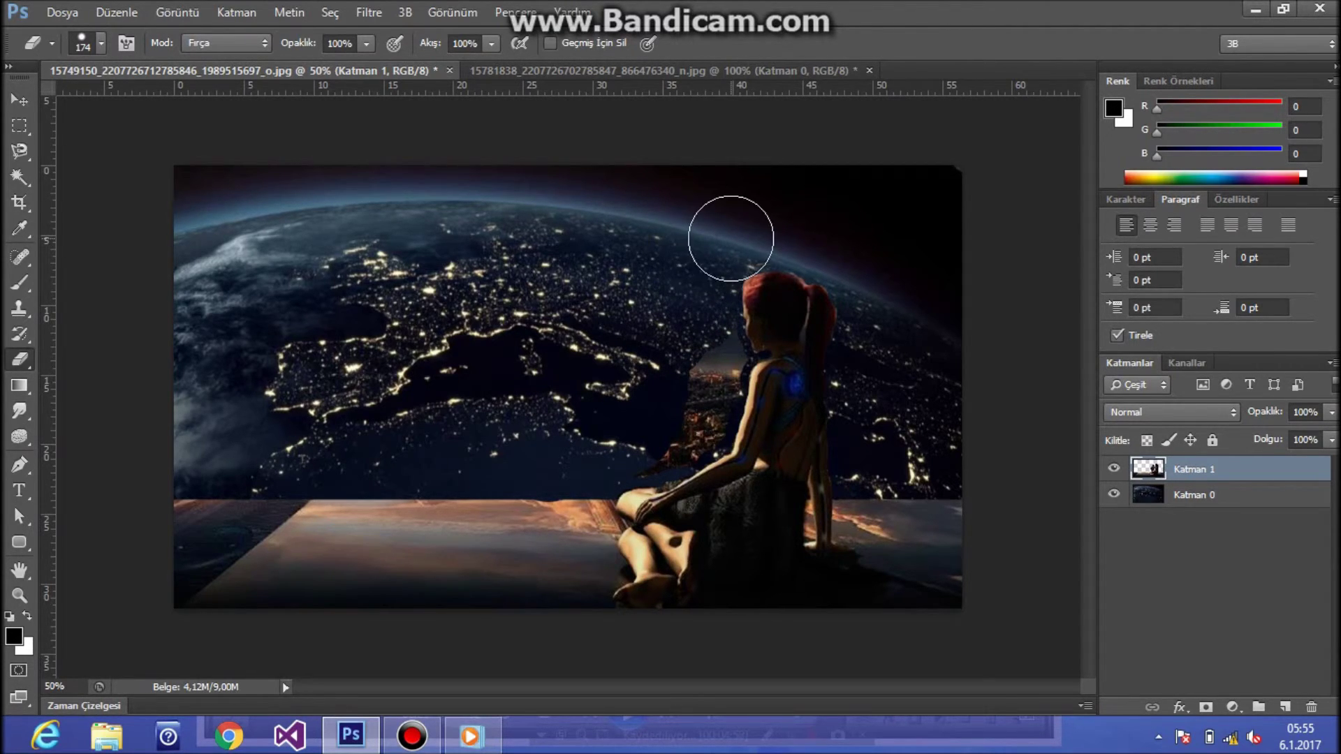
{"action": "mouse_move", "coordinate": [675, 365]}
{"action": "left_mouse_down"}
{"action": "mouse_move", "coordinate": [695, 368]}
{"action": "mouse_move", "coordinate": [694, 392]}
{"action": "left_mouse_up"}
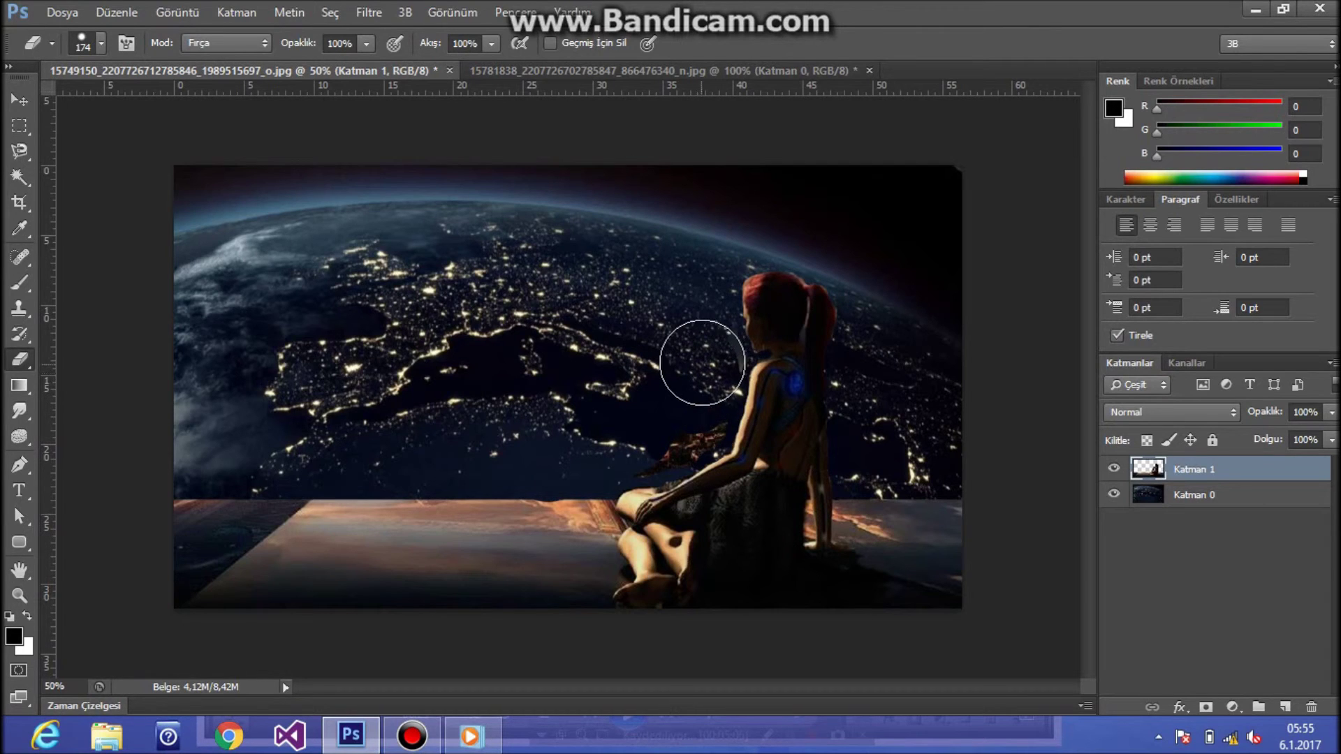
{"action": "mouse_move", "coordinate": [706, 355]}
{"action": "left_mouse_down"}
{"action": "mouse_move", "coordinate": [698, 338]}
{"action": "mouse_move", "coordinate": [673, 388]}
{"action": "mouse_move", "coordinate": [682, 428]}
{"action": "mouse_move", "coordinate": [664, 419]}
{"action": "mouse_move", "coordinate": [631, 439]}
{"action": "mouse_move", "coordinate": [683, 407]}
{"action": "mouse_move", "coordinate": [692, 422]}
{"action": "left_mouse_up"}
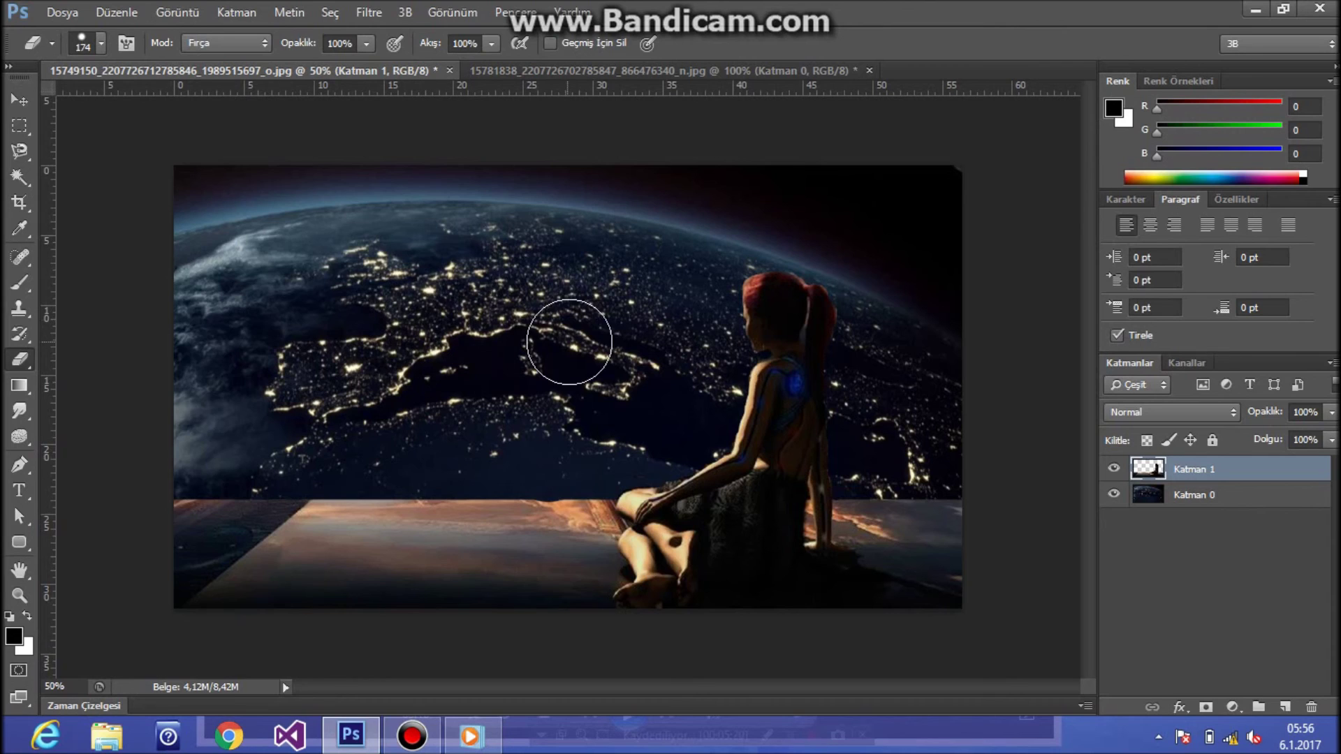
{"action": "left_click", "coordinate": [17, 102]}
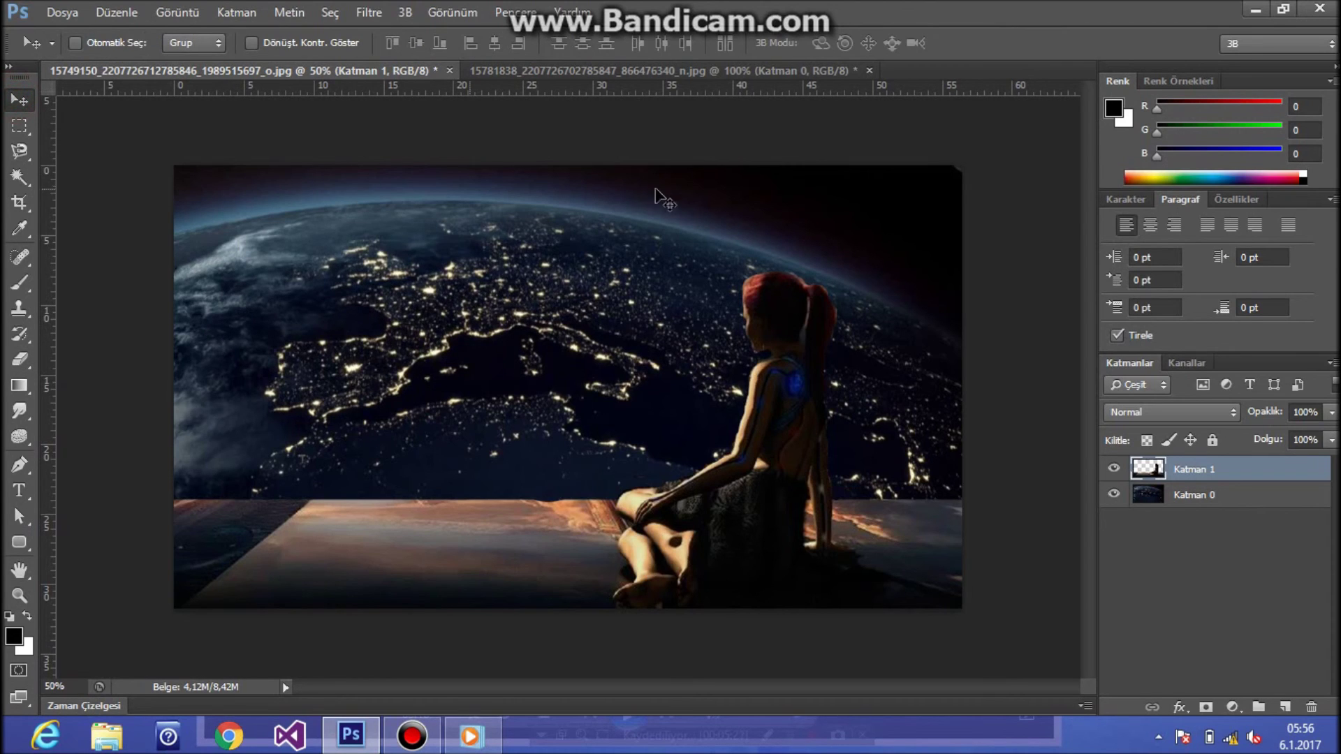
{"action": "left_click", "coordinate": [1115, 468]}
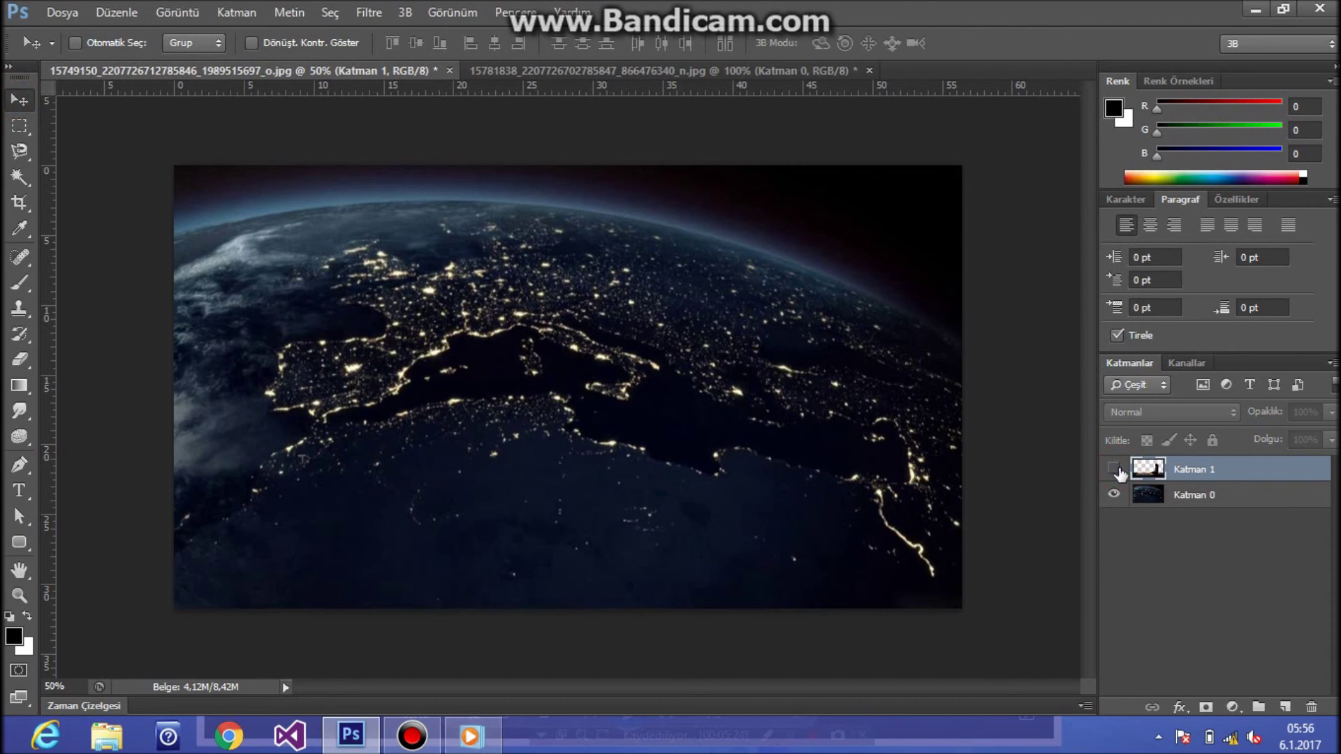
{"action": "left_click", "coordinate": [1115, 468]}
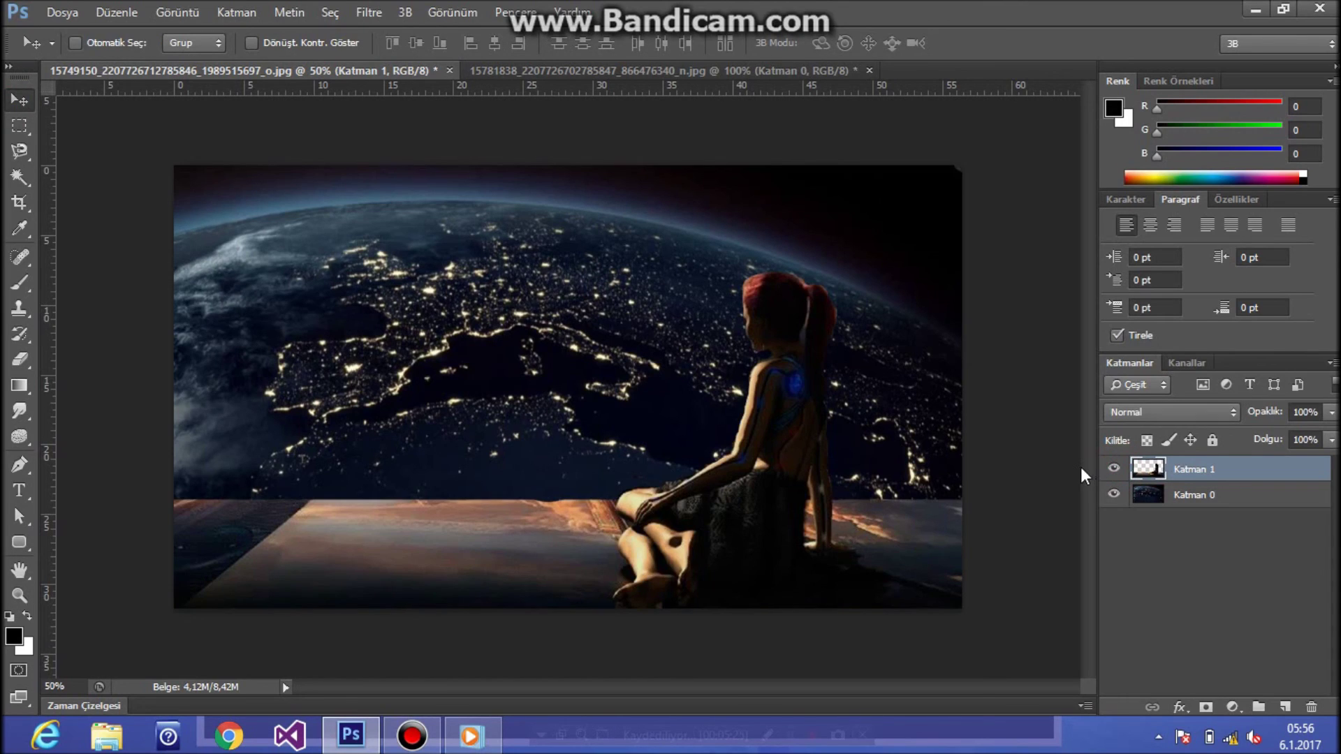